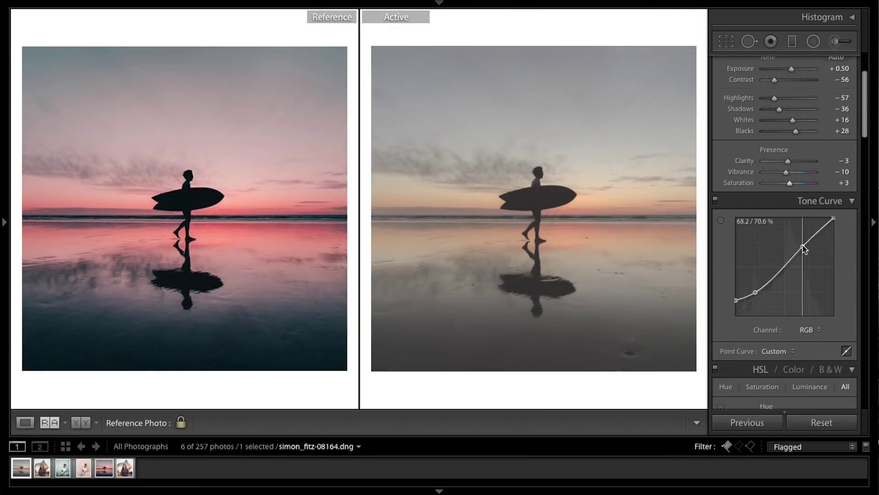
- Bend the green channel tone curve to push the photo toward magenta-pink
{"action": "left_click_drag", "start_coordinate": [755, 294], "coordinate": [746, 315]}
{"action": "left_click_drag", "start_coordinate": [769, 280], "coordinate": [769, 294]}
{"action": "left_click_drag", "start_coordinate": [806, 243], "coordinate": [812, 232]}
{"action": "left_click_drag", "start_coordinate": [769, 284], "coordinate": [772, 296]}
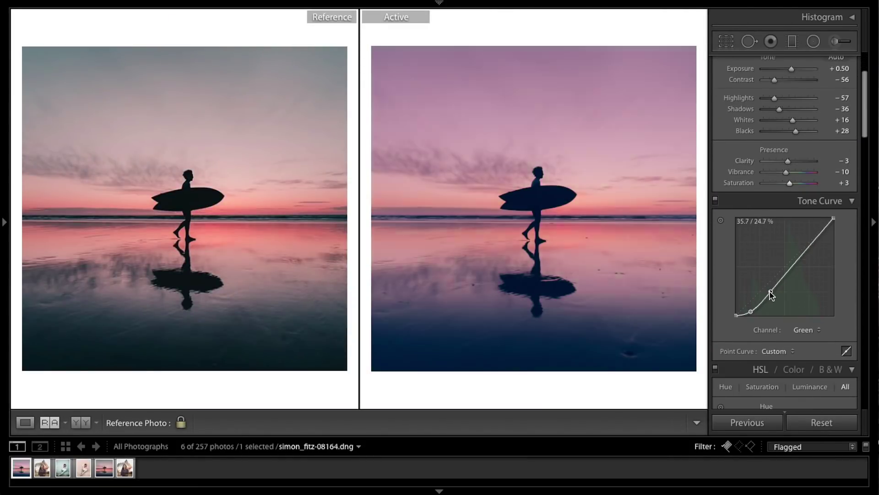
{"action": "left_click_drag", "start_coordinate": [820, 231], "coordinate": [815, 239]}
- Bend the blue curve, darken the graduated filter's shadows, and select the finished pink edit
{"action": "left_click", "coordinate": [806, 330]}
{"action": "left_click_drag", "start_coordinate": [771, 298], "coordinate": [785, 269]}
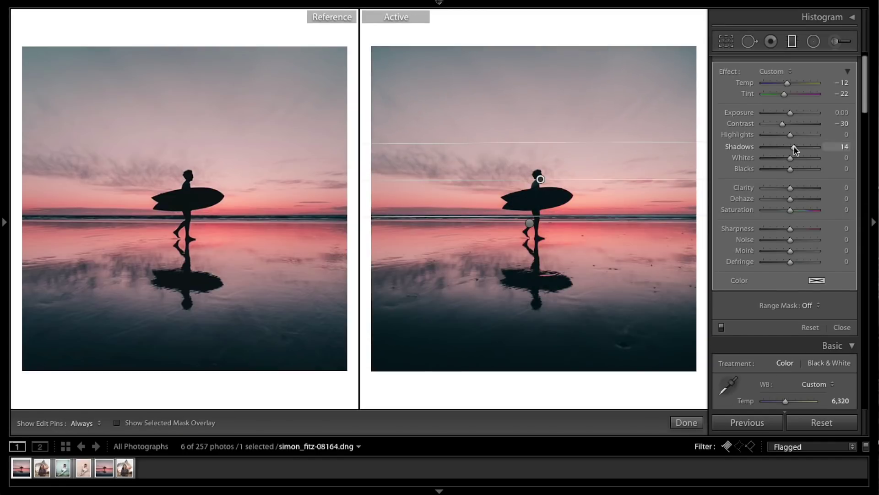
{"action": "left_click_drag", "start_coordinate": [793, 150], "coordinate": [774, 146]}
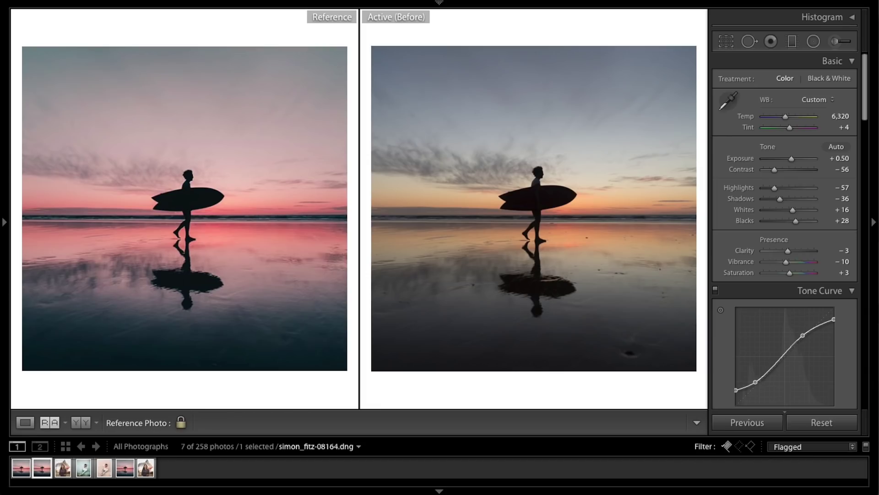
{"action": "key", "text": "Left"}
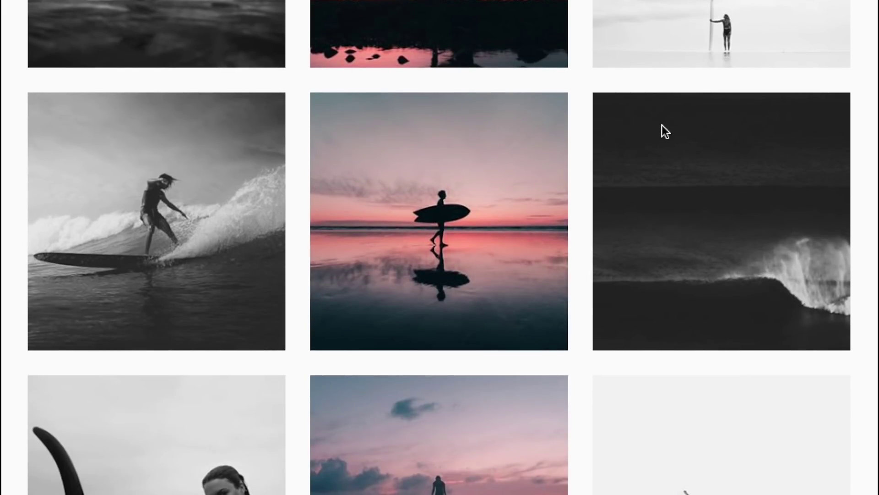
- Scroll the Instagram profile back up to the header with the bio and first photo row
{"action": "scroll", "coordinate": [662, 125], "scroll_direction": "up", "scroll_amount": 15}
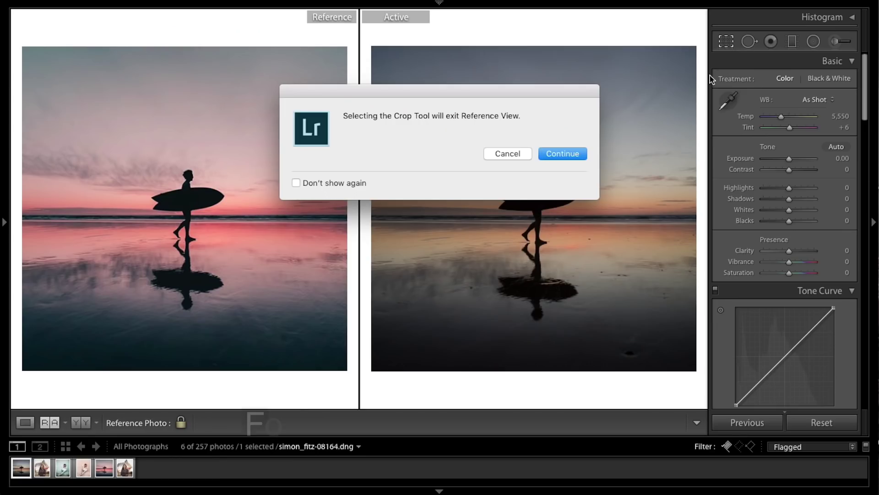
- Crop the original surfer photo to a 1 x 1 square and return to the reference comparison
{"action": "left_click", "coordinate": [568, 154]}
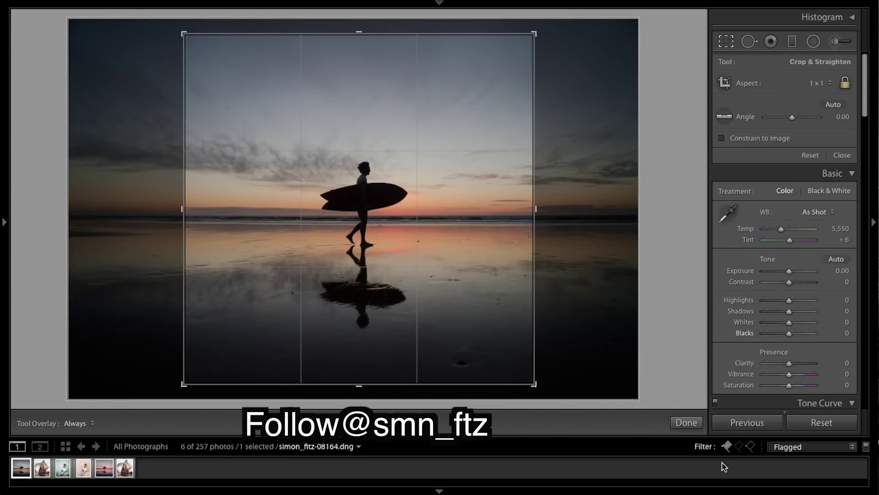
{"action": "left_click", "coordinate": [685, 424]}
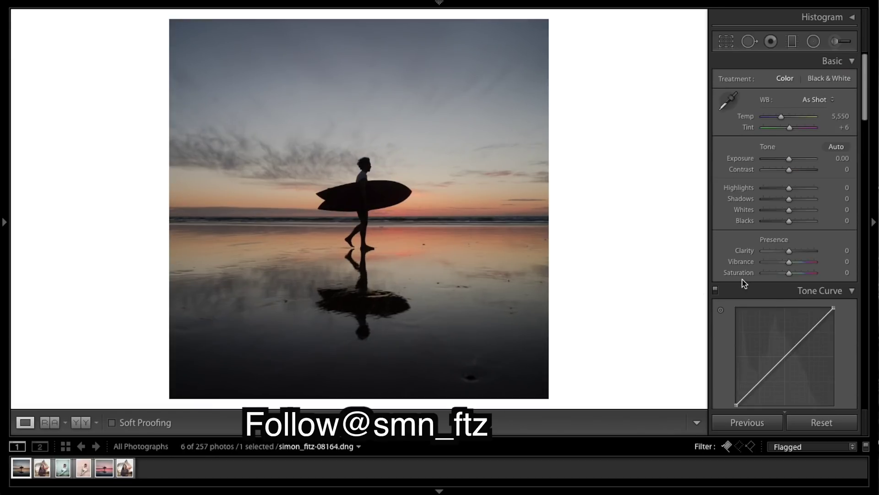
{"action": "left_click", "coordinate": [46, 421]}
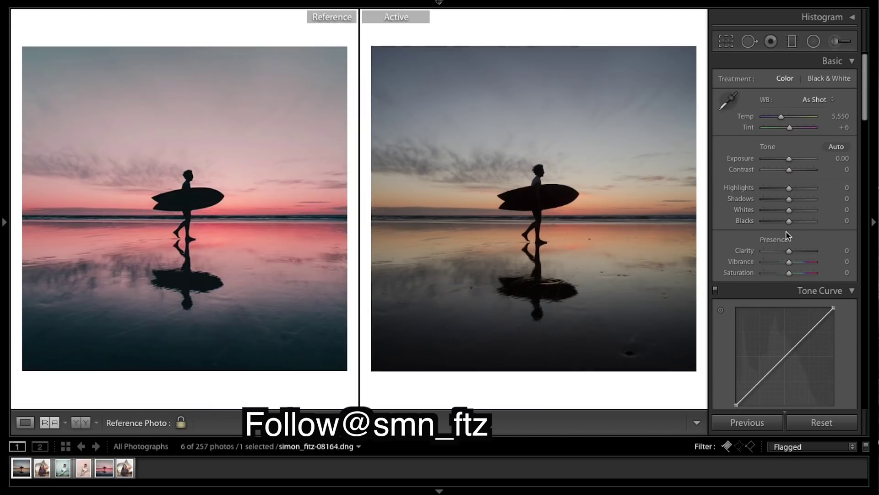
- Enable lens profile corrections and set the white balance Temp to 6,320
{"action": "scroll", "coordinate": [787, 235], "scroll_direction": "down", "scroll_amount": 10}
{"action": "left_click", "coordinate": [722, 207]}
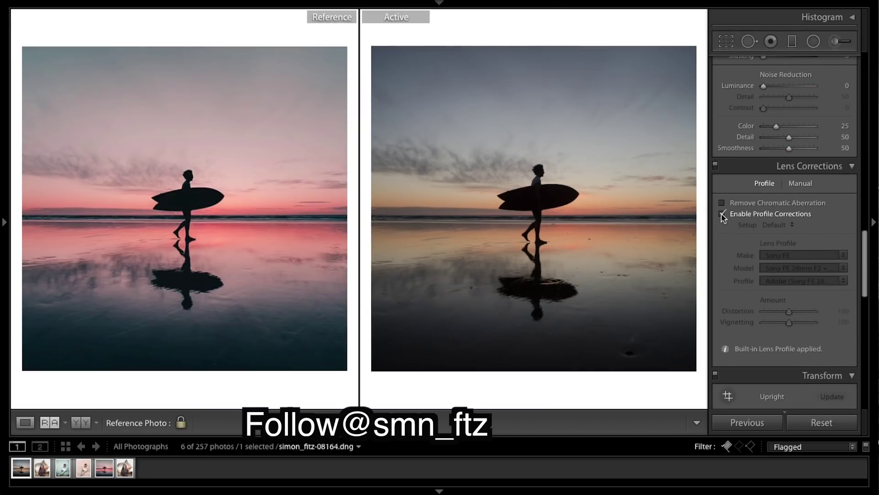
{"action": "scroll", "coordinate": [803, 200], "scroll_direction": "up", "scroll_amount": 5}
{"action": "scroll", "coordinate": [803, 201], "scroll_direction": "up", "scroll_amount": 5}
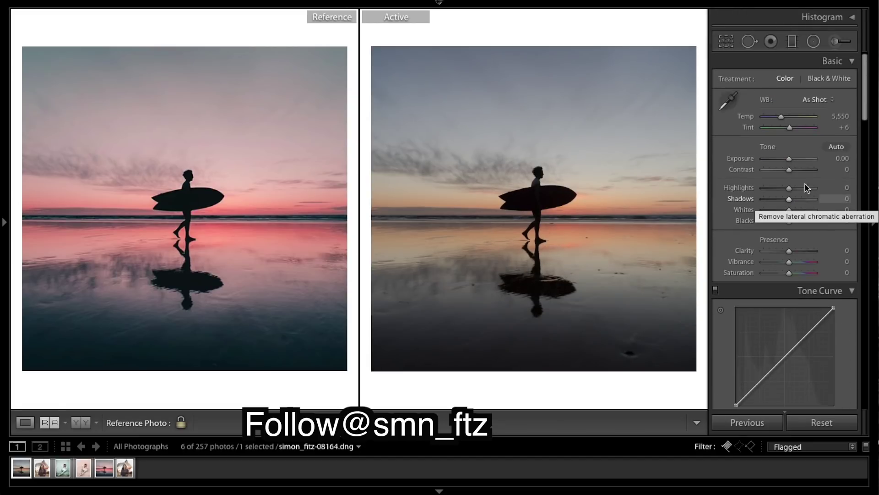
{"action": "left_click", "coordinate": [839, 117]}
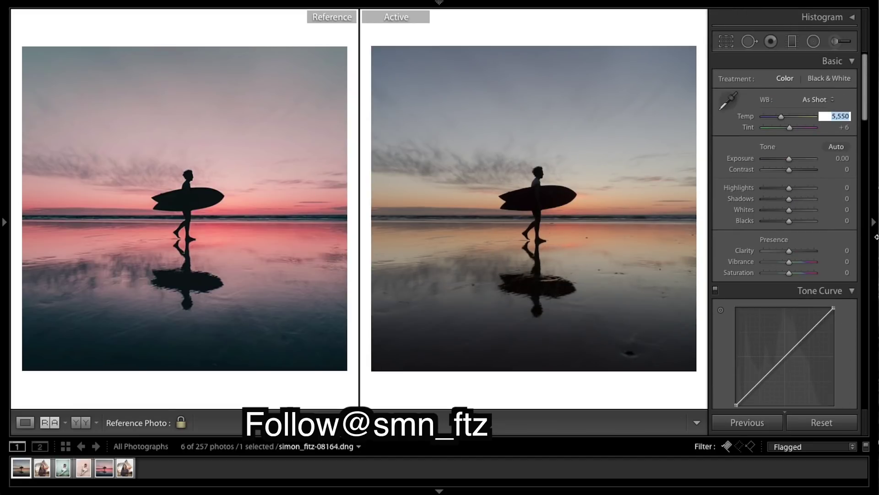
{"action": "type", "text": "6,"}
{"action": "type", "text": "320"}
{"action": "key", "text": "Return"}
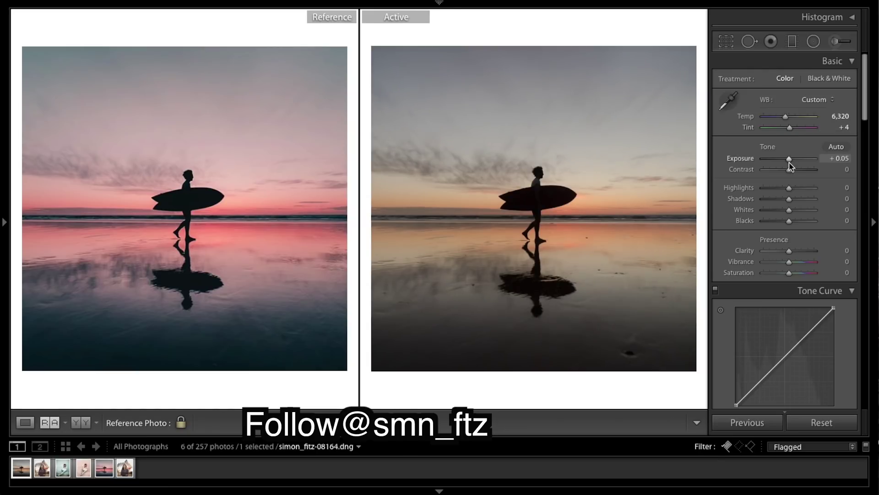
- Set Exposure to +0.50, Contrast to −56 and Highlights to −57
{"action": "left_click_drag", "start_coordinate": [790, 164], "coordinate": [793, 162]}
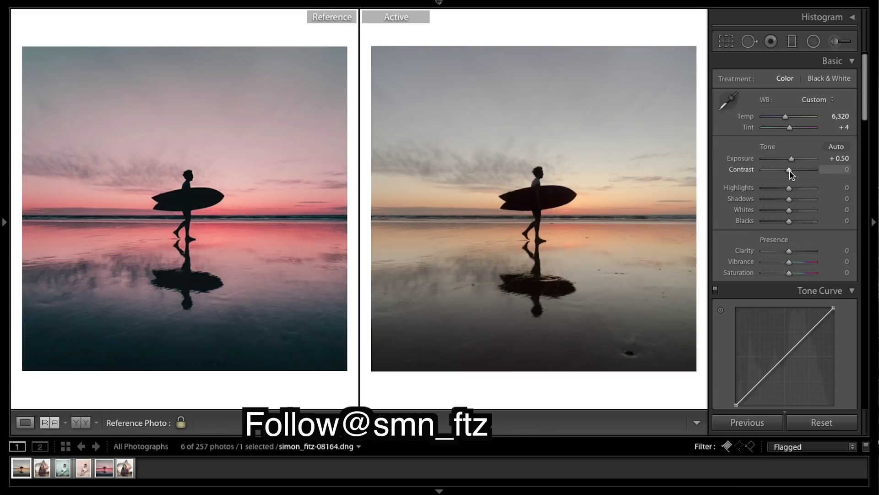
{"action": "left_click_drag", "start_coordinate": [790, 169], "coordinate": [775, 169]}
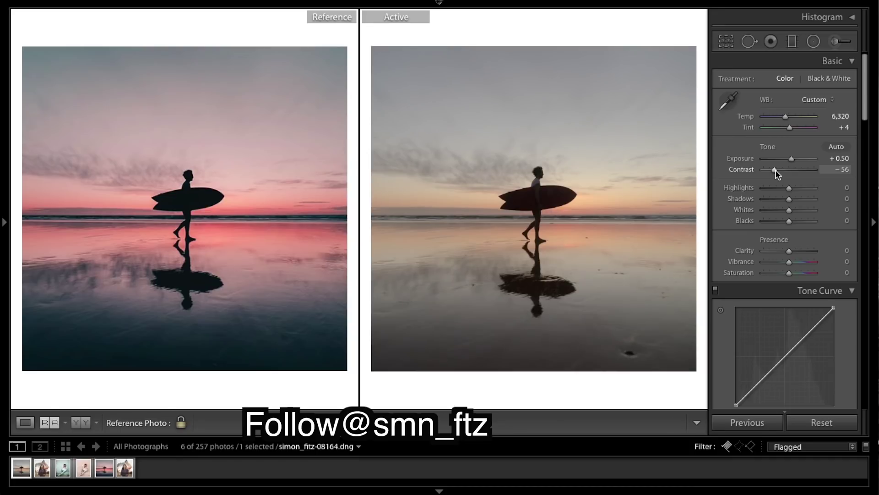
{"action": "scroll", "coordinate": [791, 183], "scroll_direction": "down", "scroll_amount": 1}
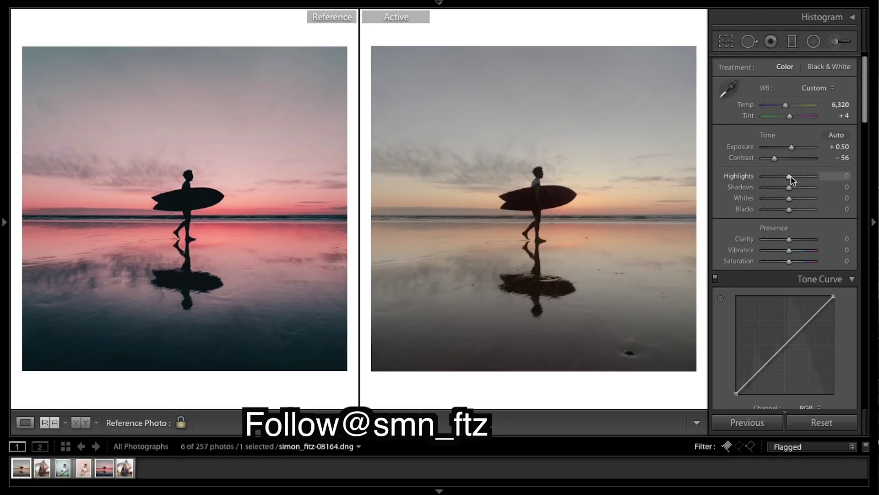
{"action": "left_click_drag", "start_coordinate": [791, 176], "coordinate": [777, 177]}
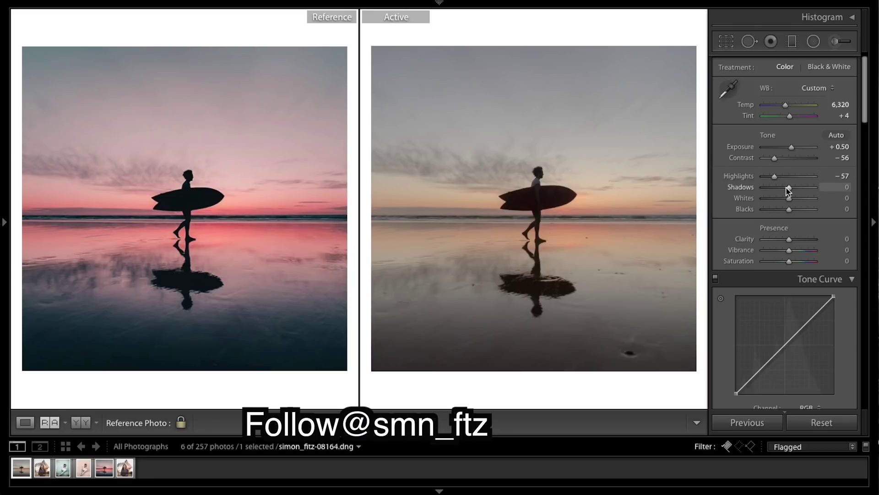
- Set Shadows to −36, Whites to +16 and Blacks to +28
{"action": "left_click_drag", "start_coordinate": [789, 188], "coordinate": [782, 189]}
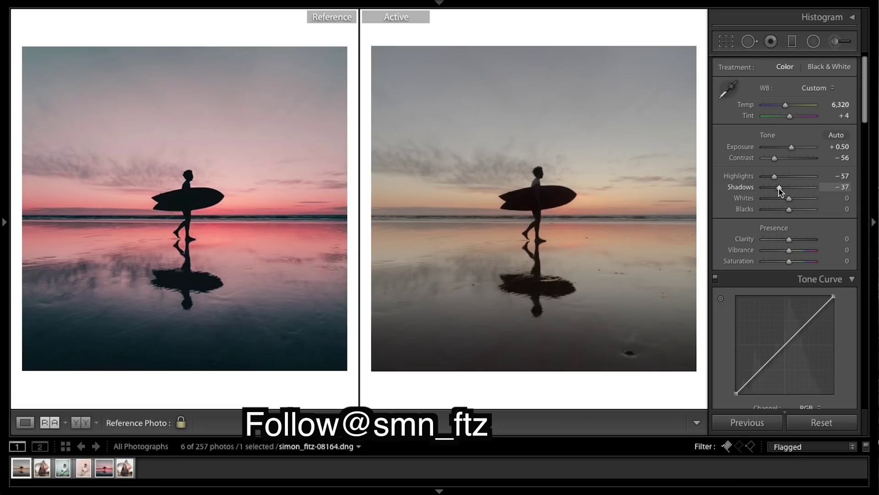
{"action": "left_click_drag", "start_coordinate": [779, 188], "coordinate": [779, 188]}
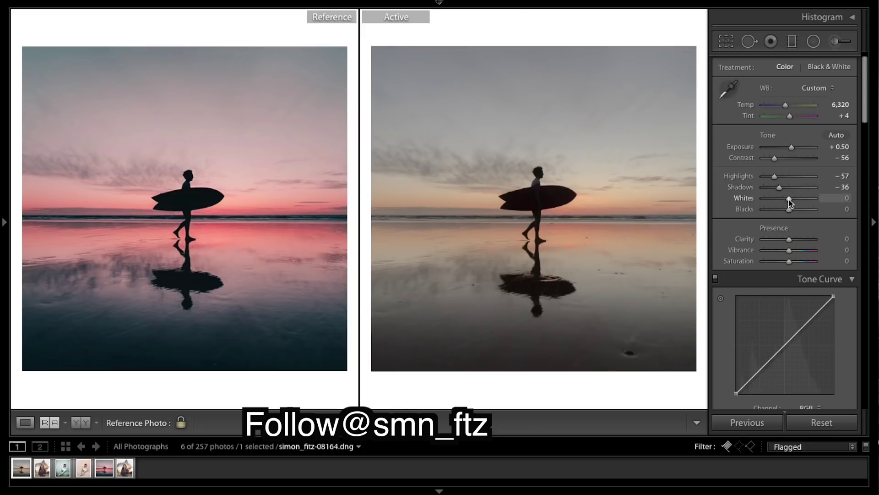
{"action": "mouse_move", "coordinate": [788, 200]}
{"action": "left_mouse_down"}
{"action": "mouse_move", "coordinate": [800, 205]}
{"action": "mouse_move", "coordinate": [793, 205]}
{"action": "left_mouse_up"}
{"action": "left_click_drag", "start_coordinate": [794, 205], "coordinate": [792, 199]}
{"action": "left_click_drag", "start_coordinate": [788, 212], "coordinate": [793, 211]}
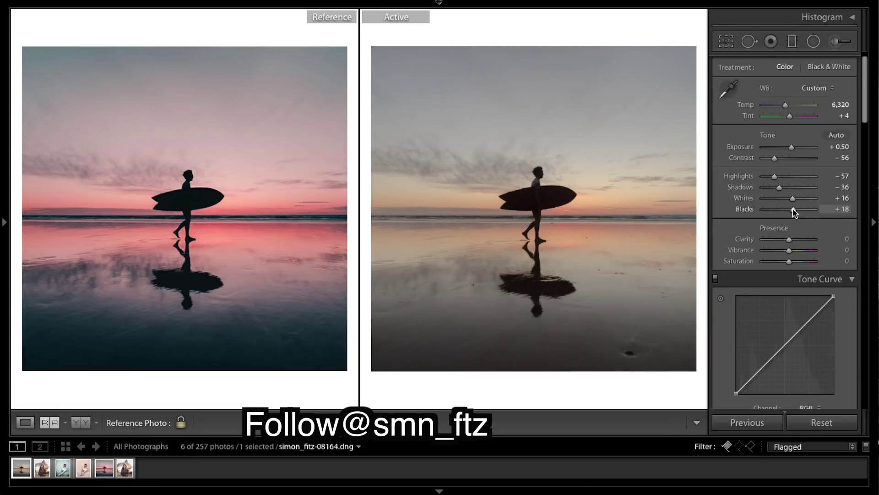
{"action": "left_click_drag", "start_coordinate": [794, 212], "coordinate": [795, 213]}
{"action": "scroll", "coordinate": [820, 231], "scroll_direction": "down", "scroll_amount": 6}
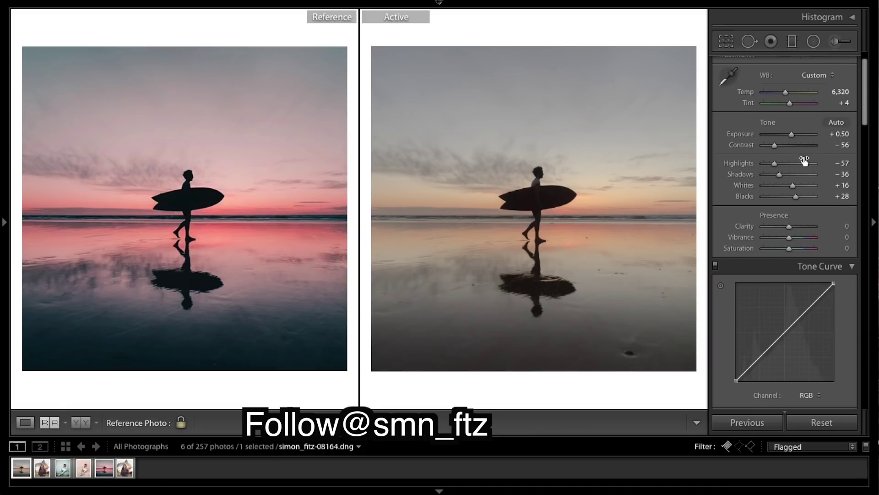
- Set Presence to Clarity −3, Vibrance −10 and Saturation +3
{"action": "scroll", "coordinate": [788, 237], "scroll_direction": "down", "scroll_amount": 3}
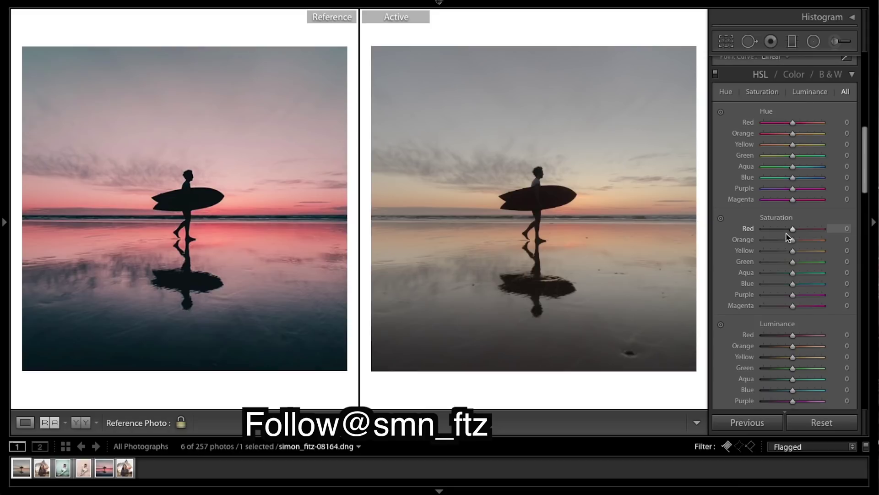
{"action": "scroll", "coordinate": [788, 237], "scroll_direction": "up", "scroll_amount": 10}
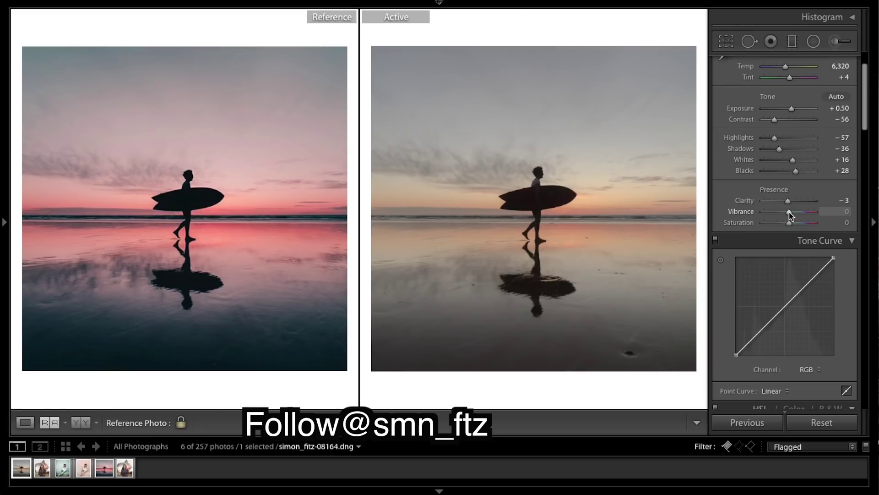
{"action": "left_click_drag", "start_coordinate": [790, 215], "coordinate": [788, 214]}
{"action": "left_click_drag", "start_coordinate": [786, 215], "coordinate": [787, 215]}
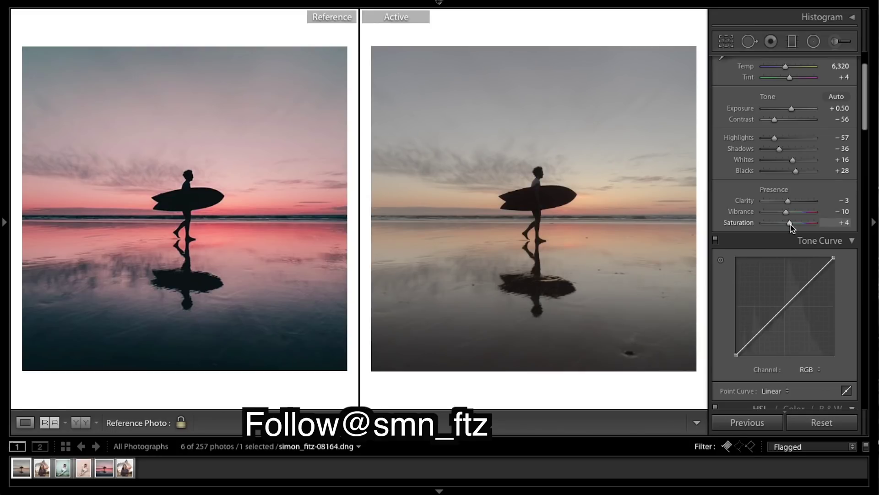
{"action": "scroll", "coordinate": [746, 276], "scroll_direction": "down", "scroll_amount": 3}
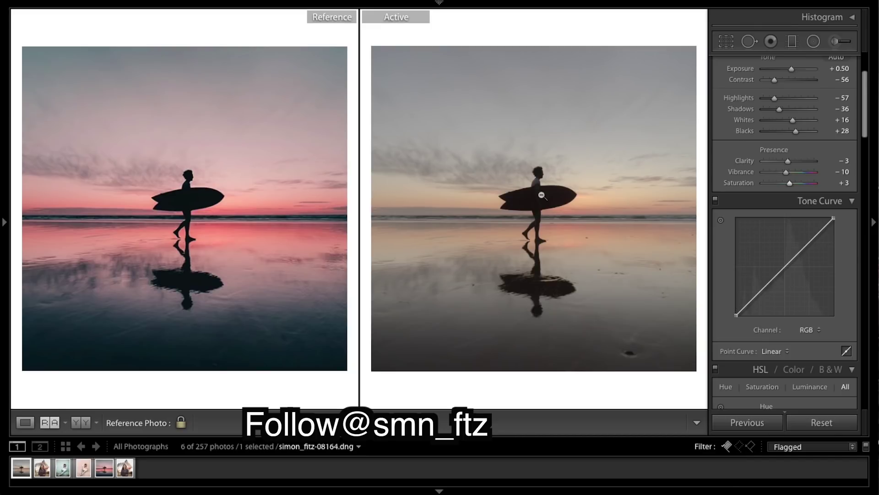
- Lift the RGB tone curve's black point and add an upper point for a faded S-curve
{"action": "left_click", "coordinate": [833, 216]}
{"action": "left_click_drag", "start_coordinate": [736, 315], "coordinate": [758, 295]}
{"action": "left_click", "coordinate": [802, 246]}
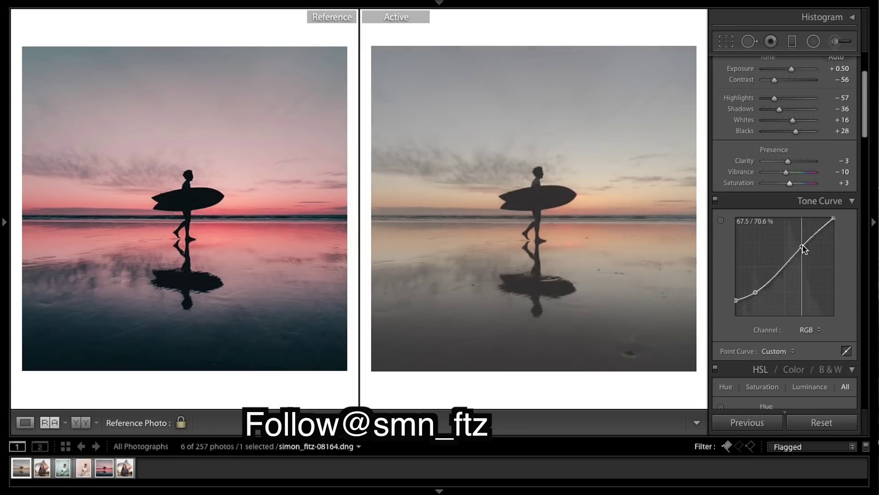
- Reshape the red, green and blue channel curves, lowering red and blue in the shadows
{"action": "left_click", "coordinate": [810, 330]}
{"action": "left_click", "coordinate": [809, 338]}
{"action": "left_click_drag", "start_coordinate": [751, 301], "coordinate": [784, 269]}
{"action": "left_click_drag", "start_coordinate": [812, 243], "coordinate": [812, 236]}
{"action": "left_click", "coordinate": [810, 330]}
{"action": "left_click", "coordinate": [809, 348]}
{"action": "left_click_drag", "start_coordinate": [746, 310], "coordinate": [814, 237]}
{"action": "left_click", "coordinate": [809, 330]}
{"action": "left_click", "coordinate": [810, 338]}
{"action": "left_click_drag", "start_coordinate": [750, 301], "coordinate": [812, 238]}
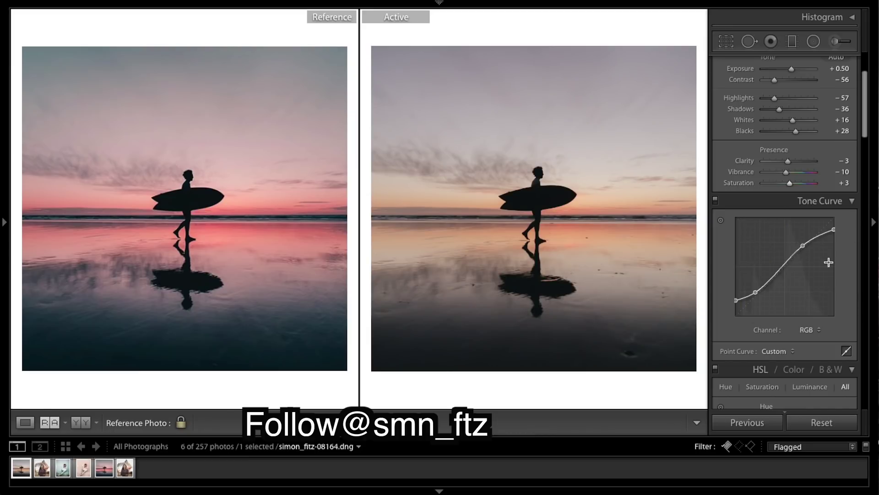
{"action": "scroll", "coordinate": [830, 263], "scroll_direction": "down", "scroll_amount": 5}
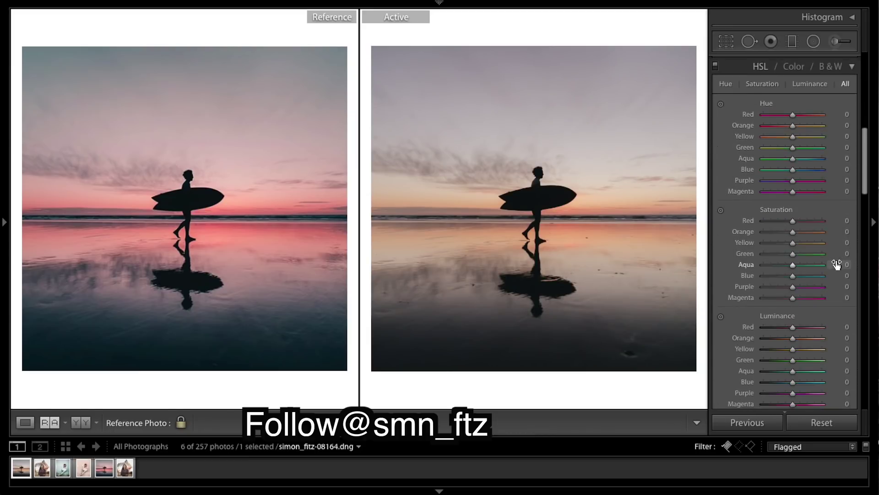
- Set the post-crop vignette to Amount −15, Midpoint 27 and Feather 70
{"action": "scroll", "coordinate": [836, 264], "scroll_direction": "down", "scroll_amount": 2}
{"action": "scroll", "coordinate": [836, 264], "scroll_direction": "down", "scroll_amount": 15}
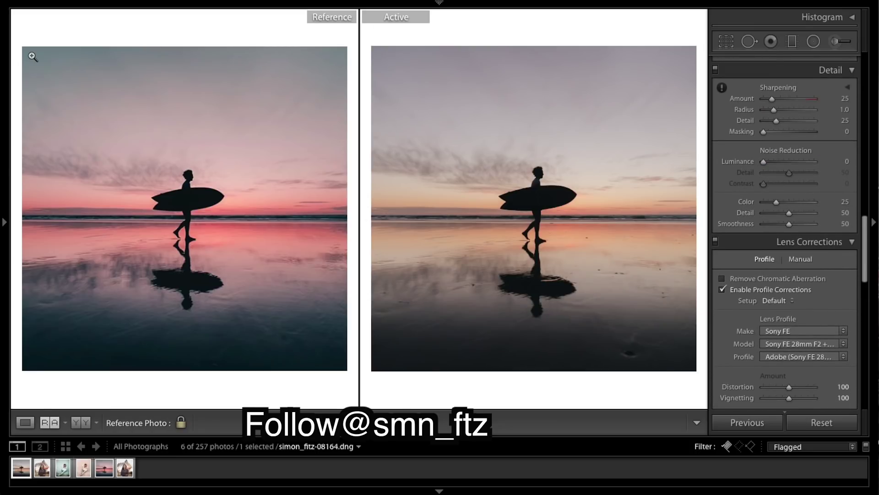
{"action": "scroll", "coordinate": [801, 169], "scroll_direction": "down", "scroll_amount": 12}
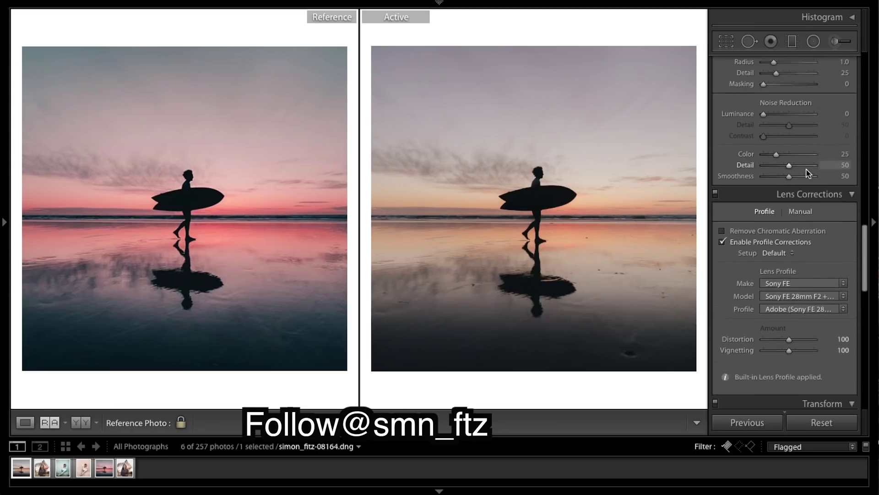
{"action": "scroll", "coordinate": [807, 173], "scroll_direction": "down", "scroll_amount": 20}
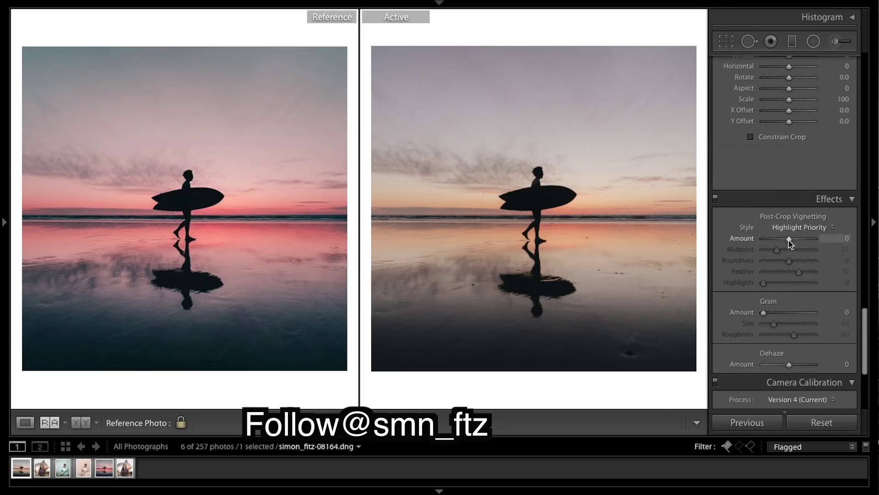
{"action": "left_click_drag", "start_coordinate": [789, 239], "coordinate": [785, 242]}
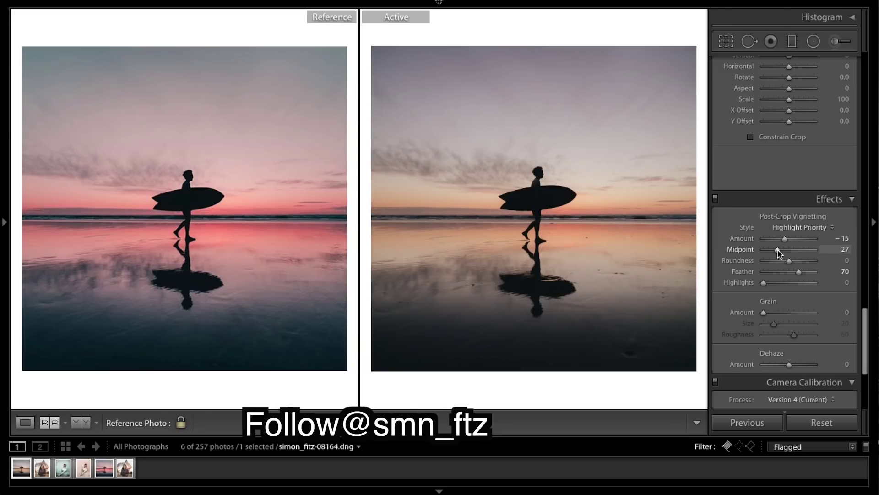
{"action": "mouse_move", "coordinate": [799, 272]}
{"action": "left_mouse_down"}
{"action": "mouse_move", "coordinate": [788, 275]}
{"action": "mouse_move", "coordinate": [802, 277]}
{"action": "left_mouse_up"}
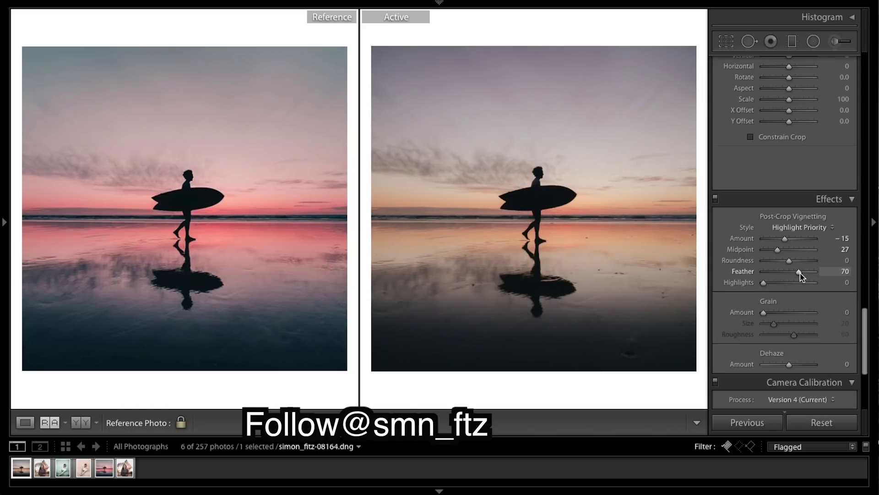
{"action": "left_click_drag", "start_coordinate": [803, 274], "coordinate": [775, 251]}
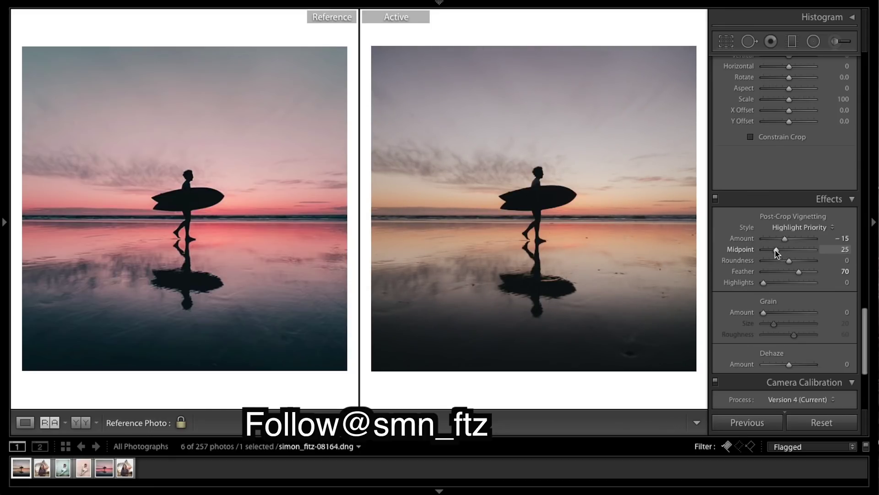
{"action": "key", "text": "ctrl+z"}
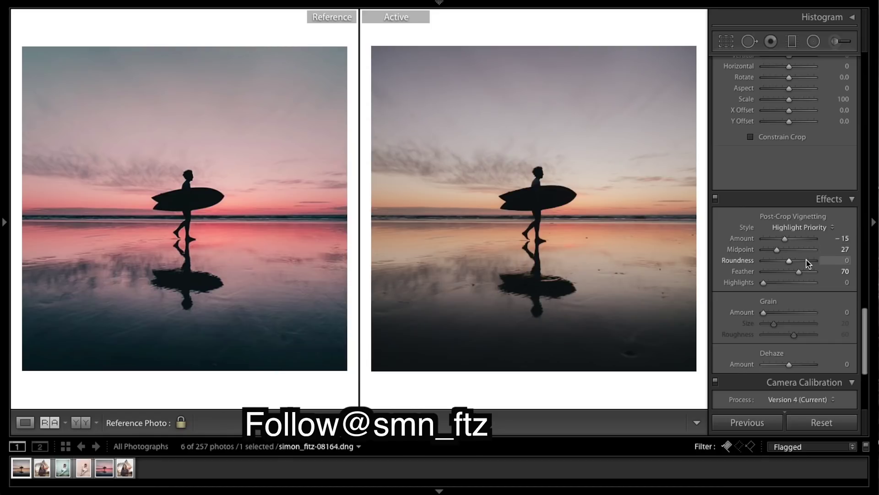
- Keep lens profile corrections enabled and set the Manual Distortion Amount to +20
{"action": "scroll", "coordinate": [809, 263], "scroll_direction": "down", "scroll_amount": 4}
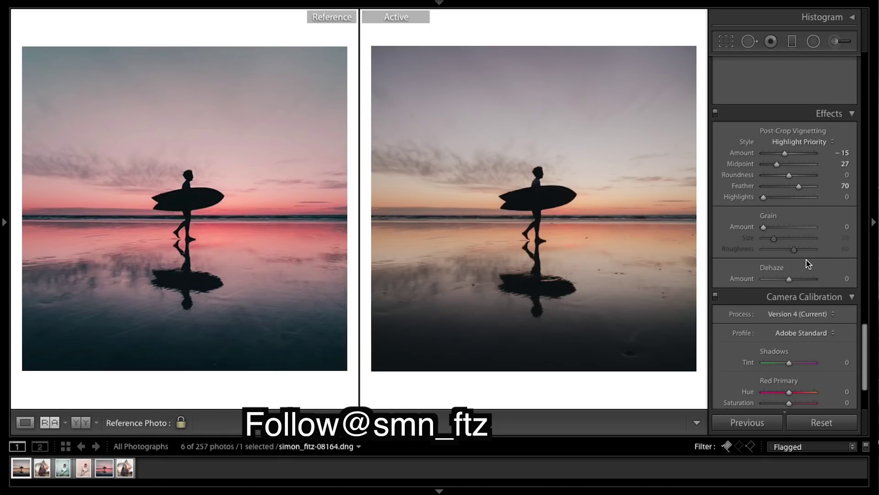
{"action": "scroll", "coordinate": [808, 264], "scroll_direction": "up", "scroll_amount": 15}
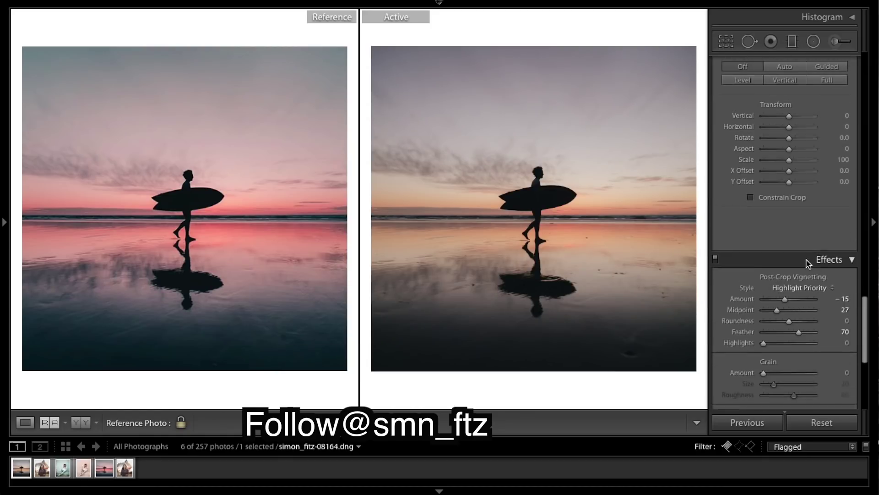
{"action": "scroll", "coordinate": [808, 263], "scroll_direction": "up", "scroll_amount": 4}
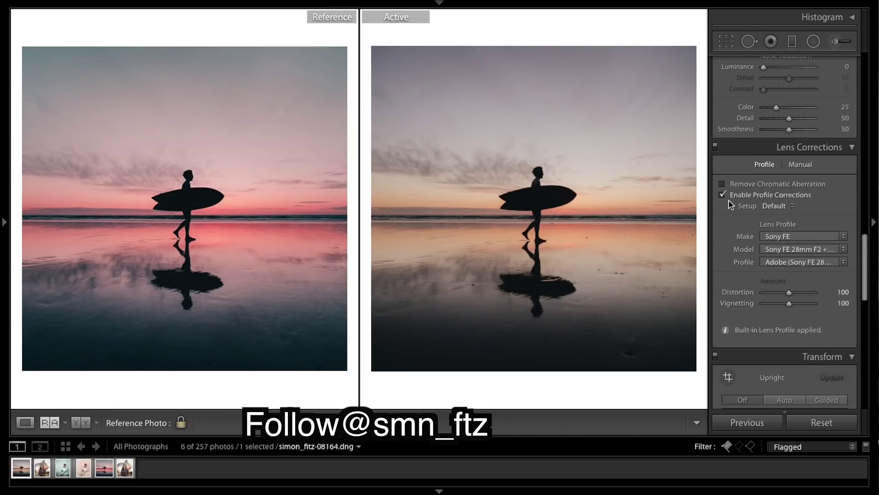
{"action": "left_click", "coordinate": [723, 195]}
{"action": "left_click", "coordinate": [723, 195]}
{"action": "left_click", "coordinate": [799, 166]}
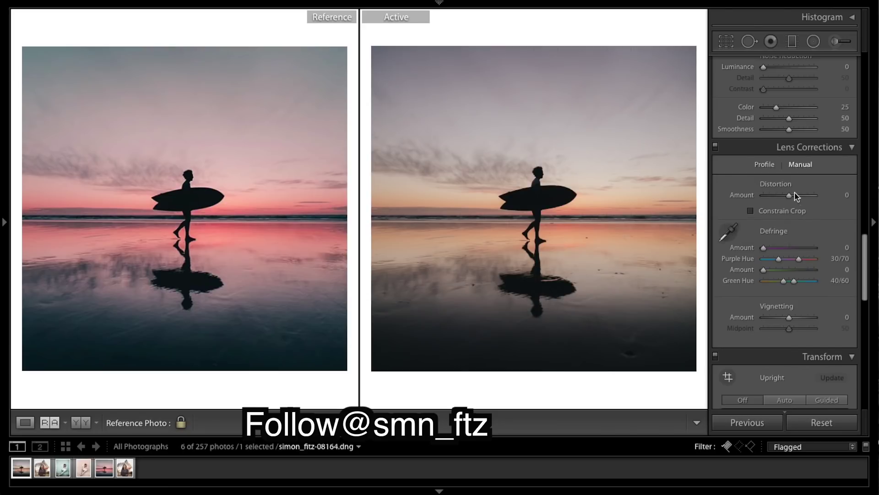
{"action": "left_click_drag", "start_coordinate": [790, 196], "coordinate": [795, 202]}
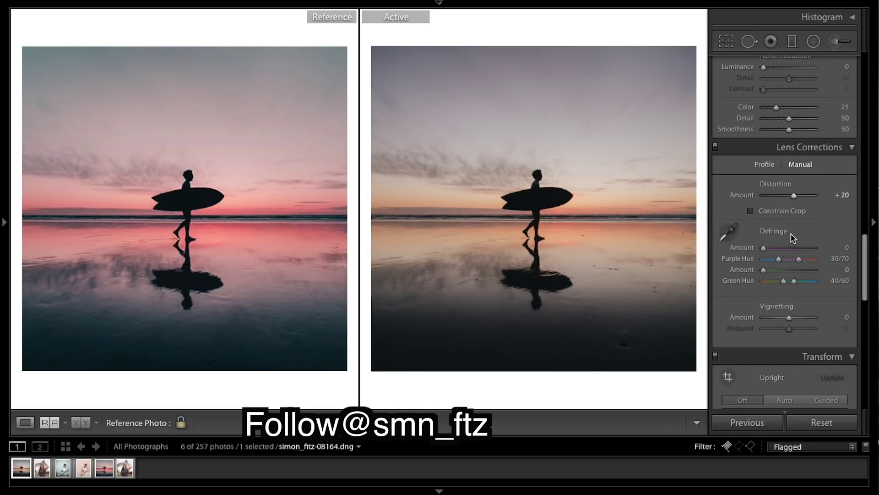
- Tint the split-toning highlights warm with Hue 26 and Saturation 27
{"action": "scroll", "coordinate": [793, 237], "scroll_direction": "up", "scroll_amount": 10}
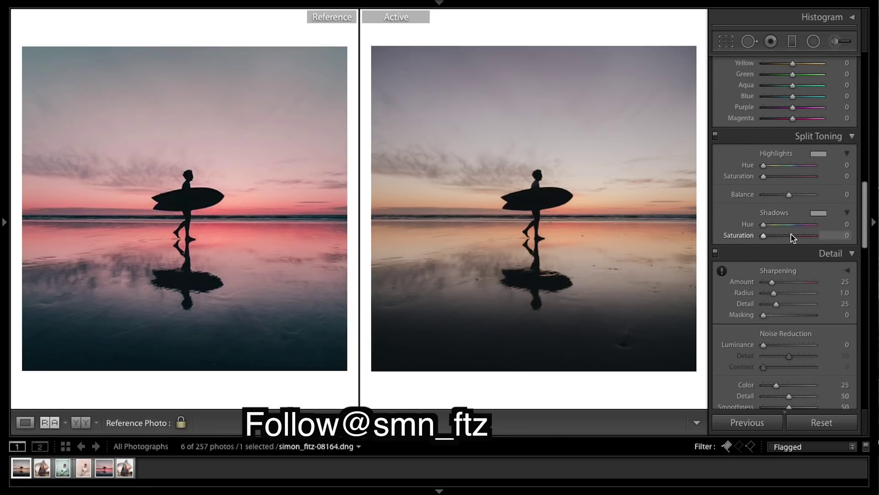
{"action": "scroll", "coordinate": [794, 236], "scroll_direction": "up", "scroll_amount": 20}
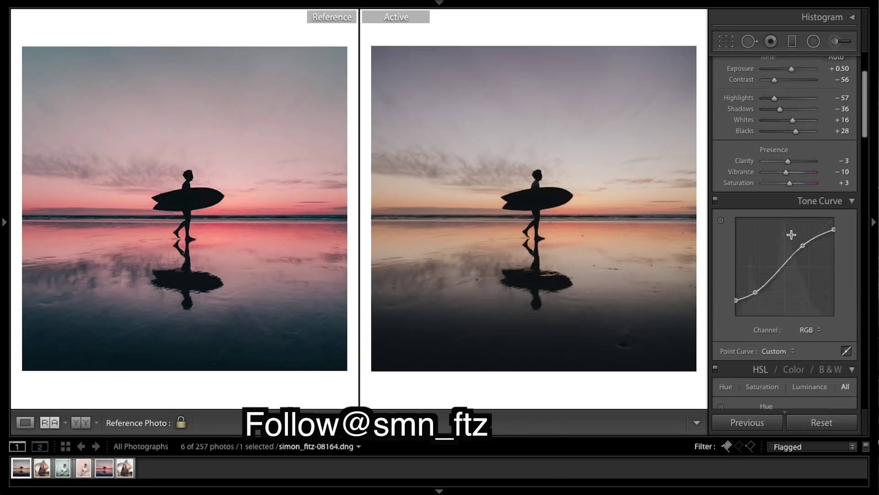
{"action": "scroll", "coordinate": [794, 237], "scroll_direction": "down", "scroll_amount": 20}
{"action": "scroll", "coordinate": [793, 237], "scroll_direction": "down", "scroll_amount": 15}
{"action": "scroll", "coordinate": [794, 237], "scroll_direction": "up", "scroll_amount": 10}
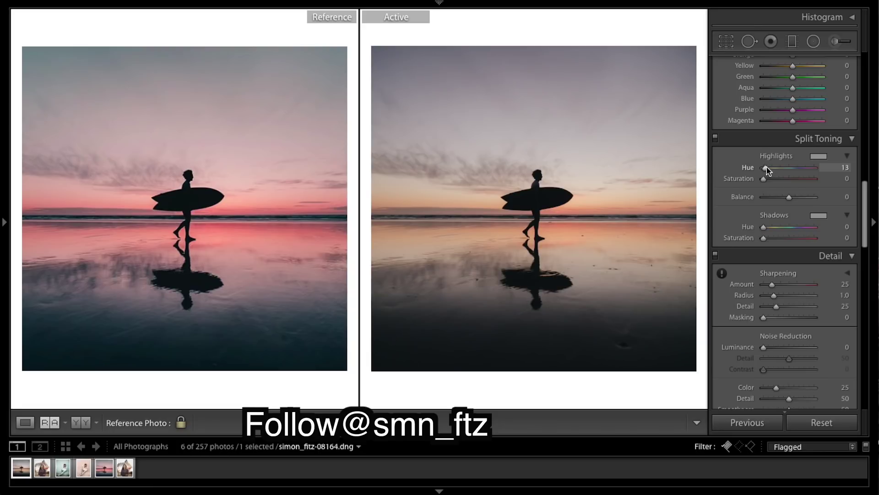
{"action": "left_click_drag", "start_coordinate": [763, 170], "coordinate": [767, 170]}
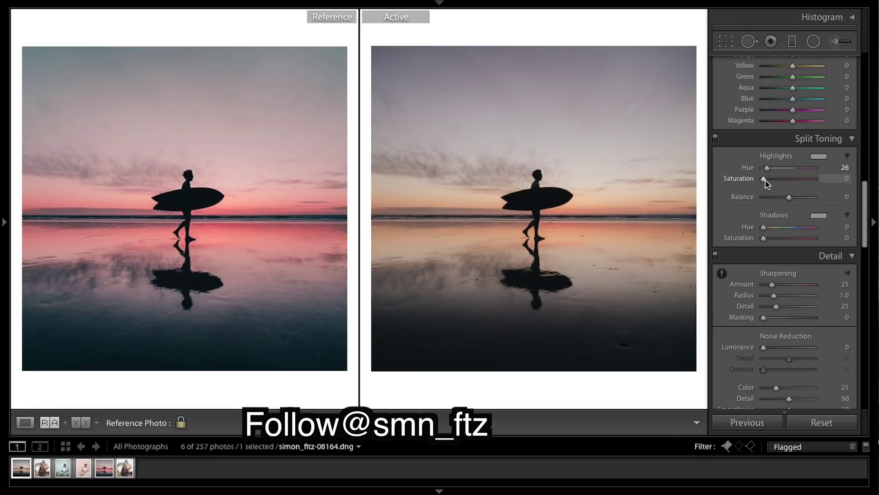
{"action": "left_click_drag", "start_coordinate": [765, 179], "coordinate": [778, 180]}
{"action": "left_click_drag", "start_coordinate": [780, 184], "coordinate": [780, 184]}
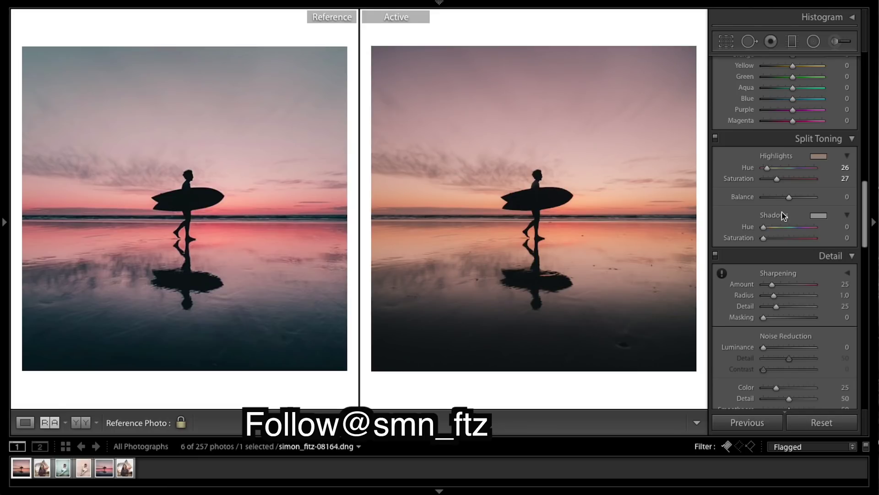
- Tint the split-toning shadows blue with Hue 215 and Saturation 26
{"action": "mouse_move", "coordinate": [774, 228]}
{"action": "left_mouse_down"}
{"action": "mouse_move", "coordinate": [797, 229]}
{"action": "mouse_move", "coordinate": [771, 238]}
{"action": "mouse_move", "coordinate": [779, 239]}
{"action": "left_mouse_up"}
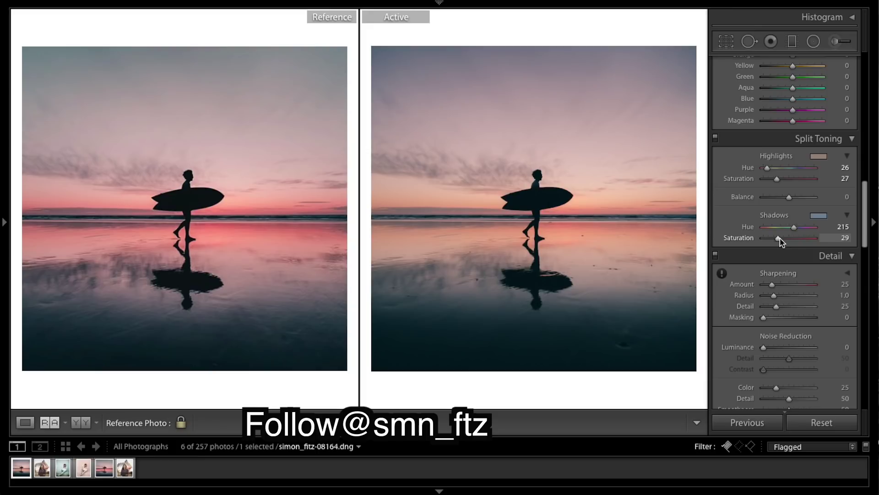
{"action": "left_click_drag", "start_coordinate": [780, 238], "coordinate": [778, 239]}
{"action": "scroll", "coordinate": [780, 242], "scroll_direction": "up", "scroll_amount": 10}
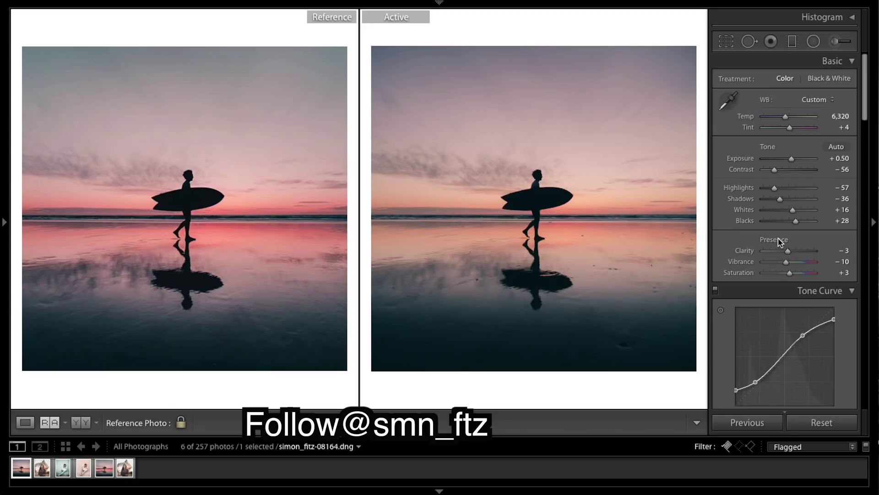
{"action": "scroll", "coordinate": [780, 242], "scroll_direction": "down", "scroll_amount": 12}
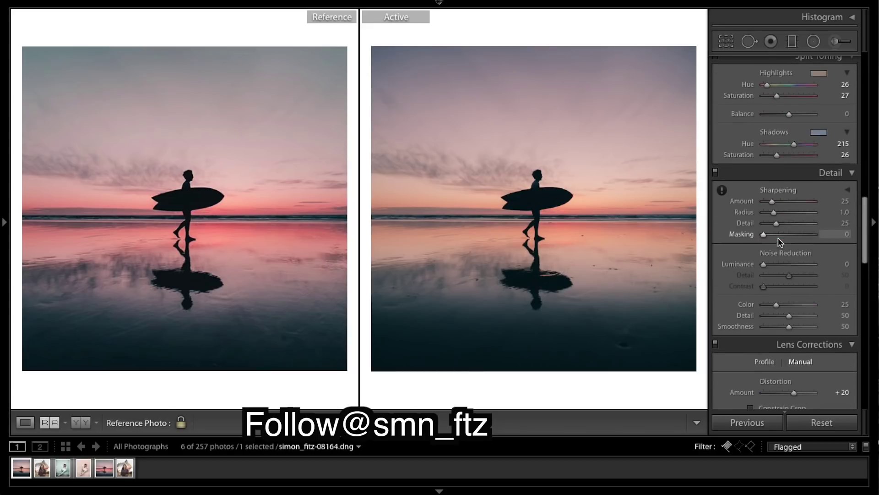
- Set calibration primaries to Red hue +40/sat −10, Green +50/−15, Blue −52/−19
{"action": "scroll", "coordinate": [780, 242], "scroll_direction": "down", "scroll_amount": 8}
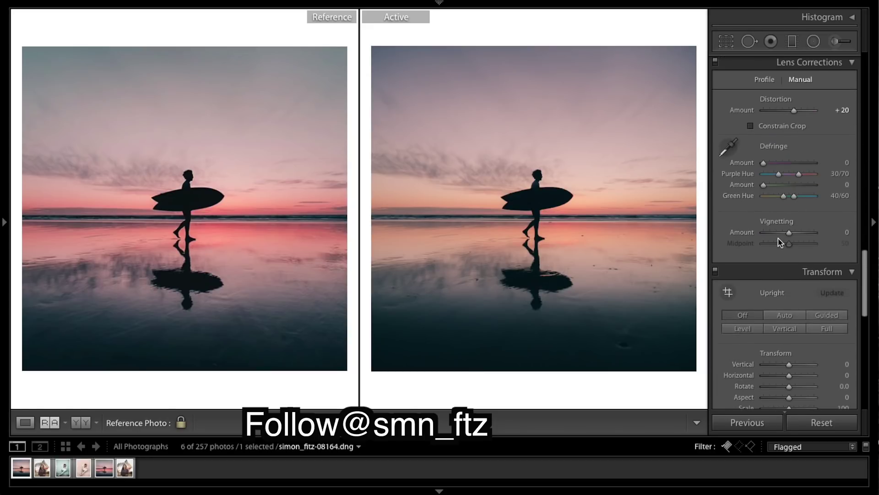
{"action": "scroll", "coordinate": [780, 241], "scroll_direction": "down", "scroll_amount": 10}
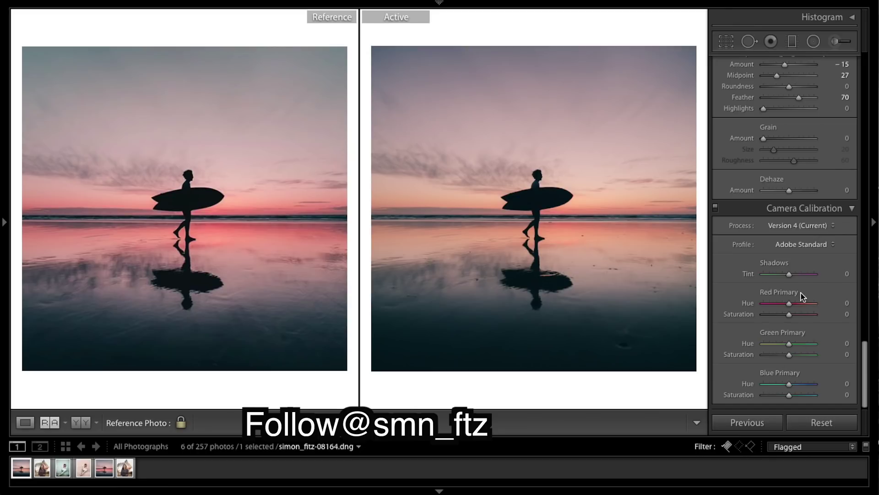
{"action": "scroll", "coordinate": [803, 296], "scroll_direction": "up", "scroll_amount": 15}
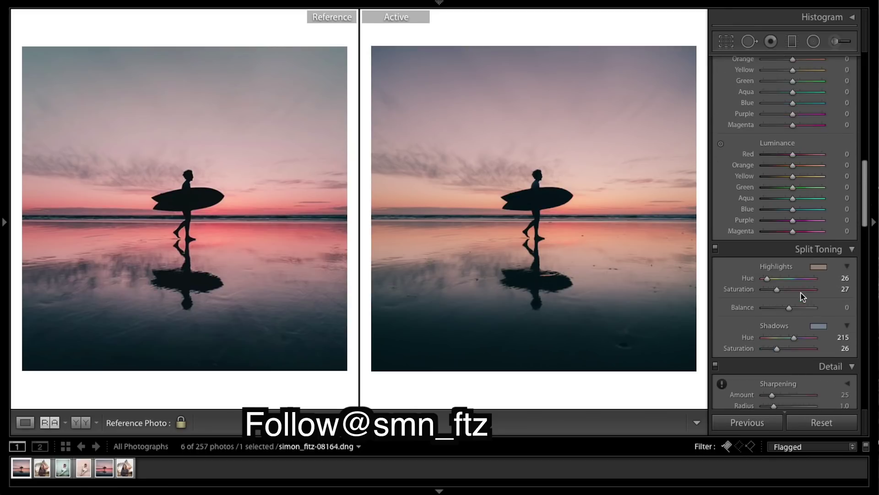
{"action": "scroll", "coordinate": [801, 291], "scroll_direction": "down", "scroll_amount": 15}
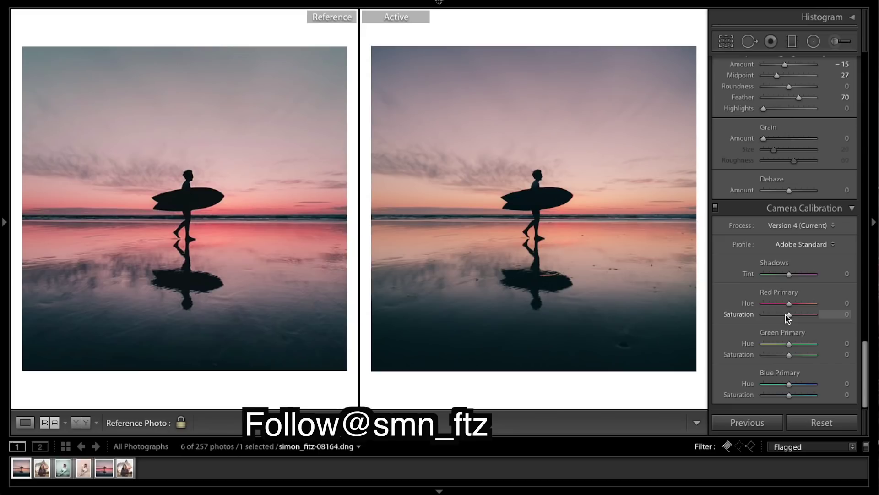
{"action": "mouse_move", "coordinate": [788, 306]}
{"action": "left_mouse_down"}
{"action": "mouse_move", "coordinate": [802, 306]}
{"action": "mouse_move", "coordinate": [770, 306]}
{"action": "mouse_move", "coordinate": [799, 309]}
{"action": "mouse_move", "coordinate": [789, 316]}
{"action": "left_mouse_up"}
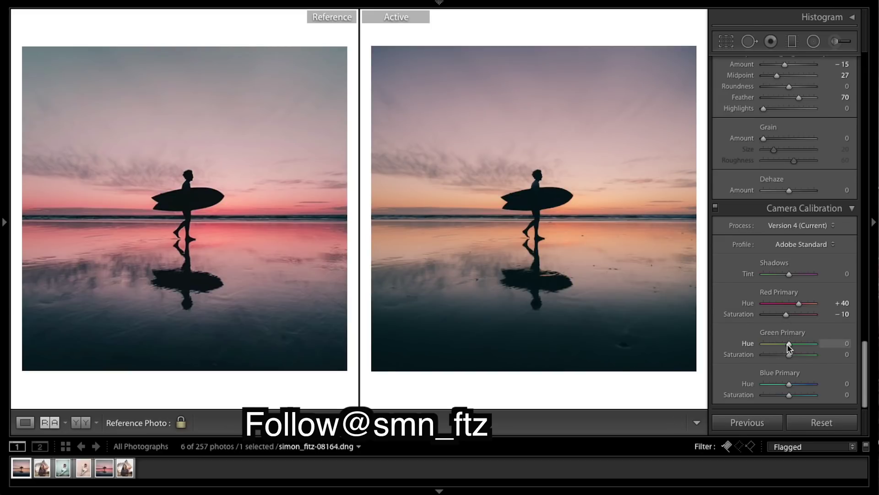
{"action": "mouse_move", "coordinate": [789, 347]}
{"action": "left_mouse_down"}
{"action": "mouse_move", "coordinate": [820, 347]}
{"action": "mouse_move", "coordinate": [761, 347]}
{"action": "mouse_move", "coordinate": [816, 348]}
{"action": "mouse_move", "coordinate": [788, 349]}
{"action": "mouse_move", "coordinate": [801, 349]}
{"action": "left_mouse_up"}
{"action": "left_click_drag", "start_coordinate": [798, 348], "coordinate": [786, 354]}
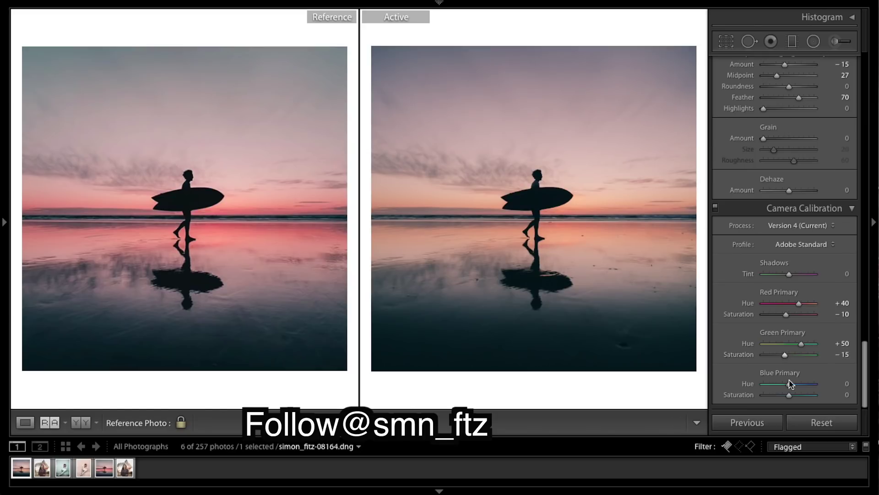
{"action": "mouse_move", "coordinate": [788, 384]}
{"action": "left_mouse_down"}
{"action": "mouse_move", "coordinate": [761, 384]}
{"action": "mouse_move", "coordinate": [781, 384]}
{"action": "mouse_move", "coordinate": [774, 383]}
{"action": "mouse_move", "coordinate": [783, 395]}
{"action": "left_mouse_up"}
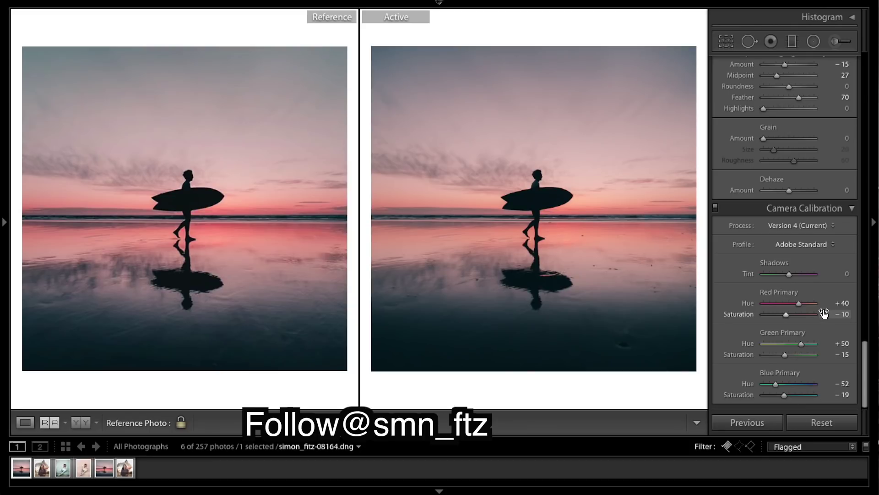
- Nudge the Red hue to +4 and shift the Orange hue to −18
{"action": "scroll", "coordinate": [823, 312], "scroll_direction": "up", "scroll_amount": 2}
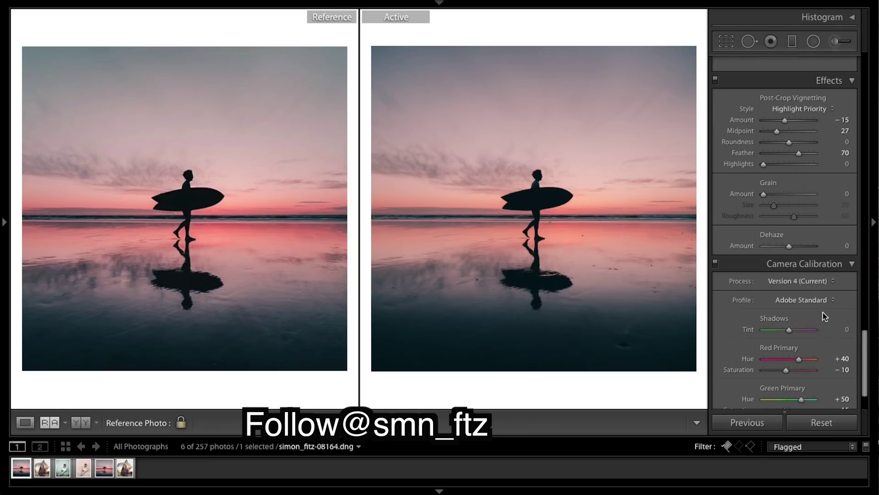
{"action": "scroll", "coordinate": [824, 315], "scroll_direction": "up", "scroll_amount": 15}
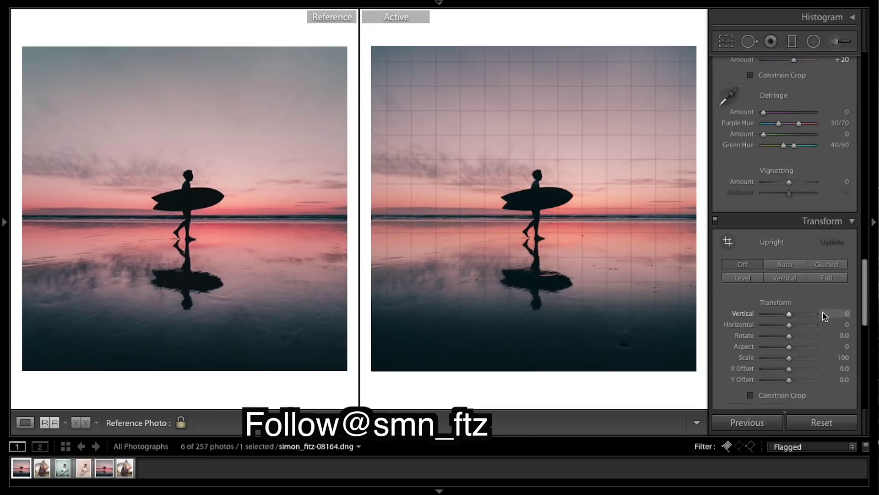
{"action": "scroll", "coordinate": [824, 313], "scroll_direction": "up", "scroll_amount": 15}
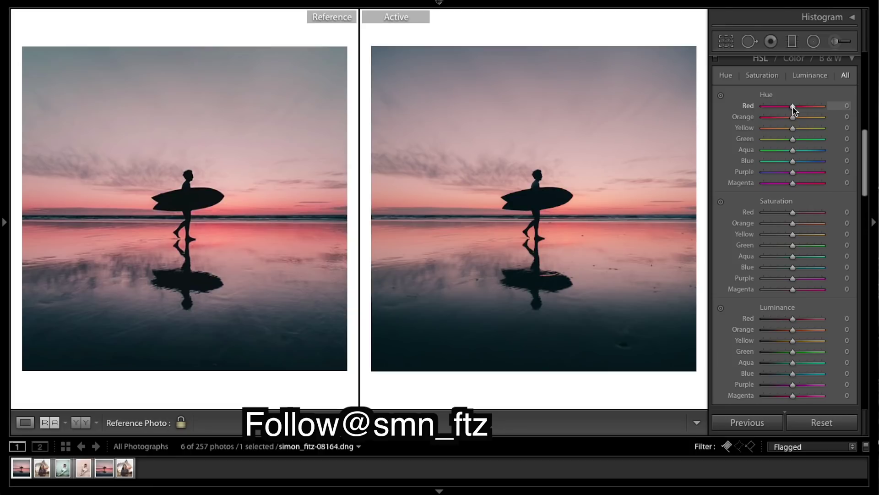
{"action": "left_click_drag", "start_coordinate": [792, 107], "coordinate": [794, 106]}
{"action": "left_click_drag", "start_coordinate": [794, 117], "coordinate": [789, 120]}
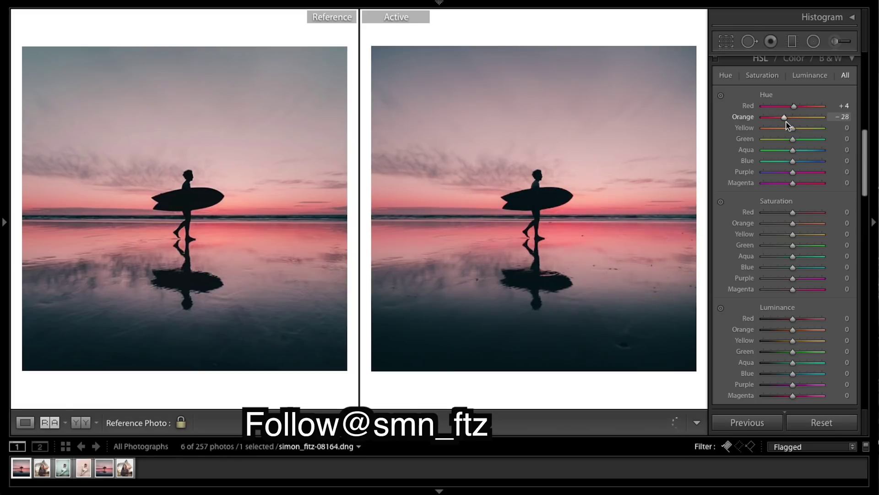
{"action": "left_click_drag", "start_coordinate": [786, 125], "coordinate": [787, 119]}
{"action": "left_click_drag", "start_coordinate": [788, 119], "coordinate": [789, 120]}
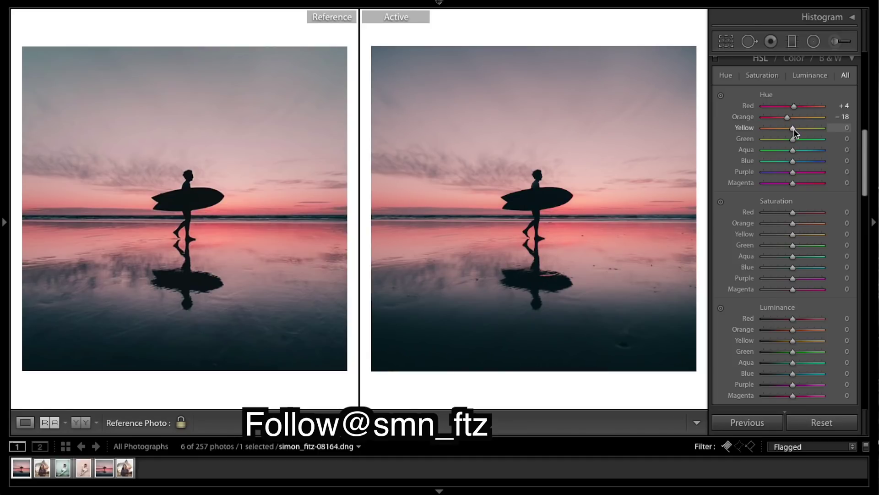
- Shift the Yellow hue to −18, Green +15, Aqua −7, Blue −19 and Purple +13
{"action": "left_click_drag", "start_coordinate": [794, 130], "coordinate": [789, 131]}
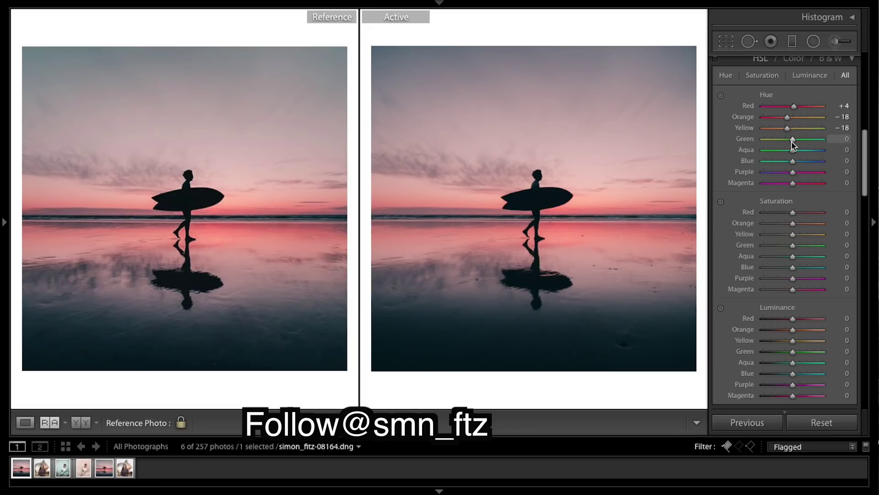
{"action": "scroll", "coordinate": [793, 140], "scroll_direction": "down", "scroll_amount": 1}
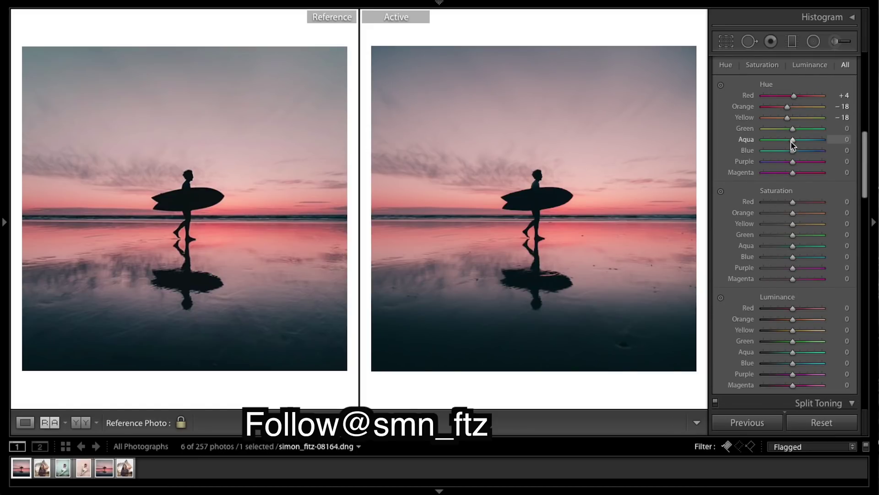
{"action": "mouse_move", "coordinate": [793, 130]}
{"action": "left_mouse_down"}
{"action": "mouse_move", "coordinate": [803, 133]}
{"action": "mouse_move", "coordinate": [764, 132]}
{"action": "mouse_move", "coordinate": [799, 139]}
{"action": "left_mouse_up"}
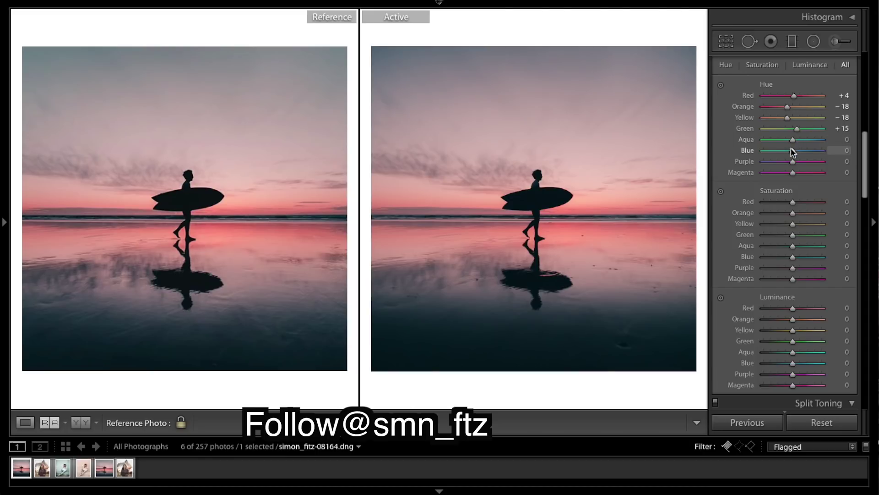
{"action": "mouse_move", "coordinate": [794, 139]}
{"action": "left_mouse_down"}
{"action": "mouse_move", "coordinate": [784, 143]}
{"action": "mouse_move", "coordinate": [841, 151]}
{"action": "mouse_move", "coordinate": [790, 141]}
{"action": "mouse_move", "coordinate": [786, 153]}
{"action": "mouse_move", "coordinate": [824, 151]}
{"action": "mouse_move", "coordinate": [739, 148]}
{"action": "mouse_move", "coordinate": [786, 154]}
{"action": "left_mouse_up"}
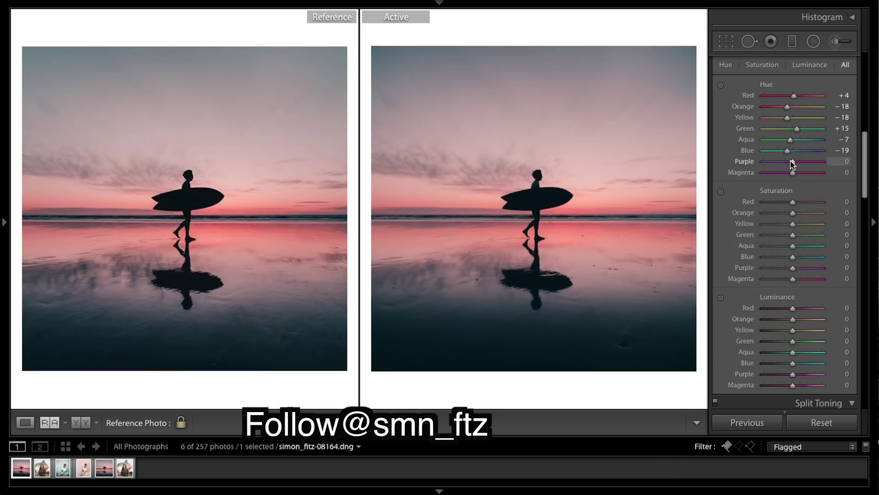
{"action": "mouse_move", "coordinate": [792, 164]}
{"action": "left_mouse_down"}
{"action": "mouse_move", "coordinate": [772, 165]}
{"action": "mouse_move", "coordinate": [797, 165]}
{"action": "left_mouse_up"}
- Set HSL saturation to Red −9, Orange +2, Yellow +14, Green −10, Blue −30
{"action": "left_click_drag", "start_coordinate": [791, 202], "coordinate": [794, 218]}
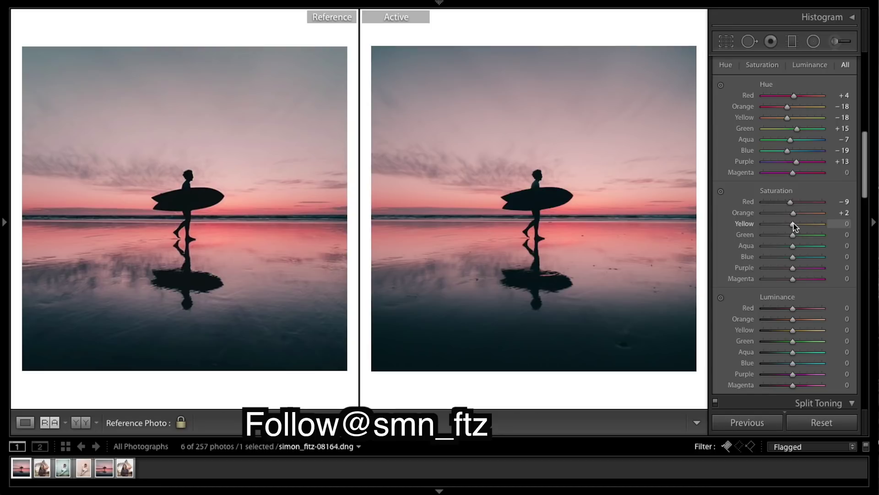
{"action": "left_click_drag", "start_coordinate": [794, 224], "coordinate": [799, 225]}
{"action": "left_click_drag", "start_coordinate": [799, 225], "coordinate": [802, 234]}
{"action": "left_click_drag", "start_coordinate": [800, 234], "coordinate": [796, 233]}
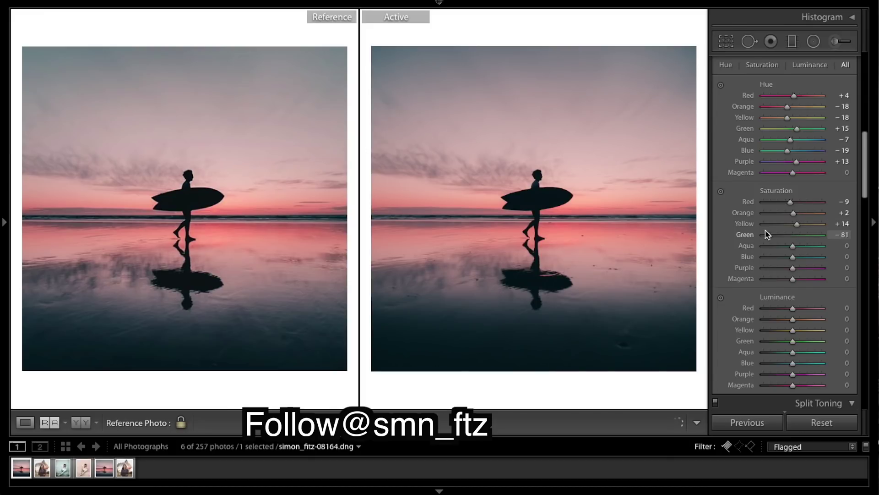
{"action": "left_click_drag", "start_coordinate": [798, 237], "coordinate": [793, 242]}
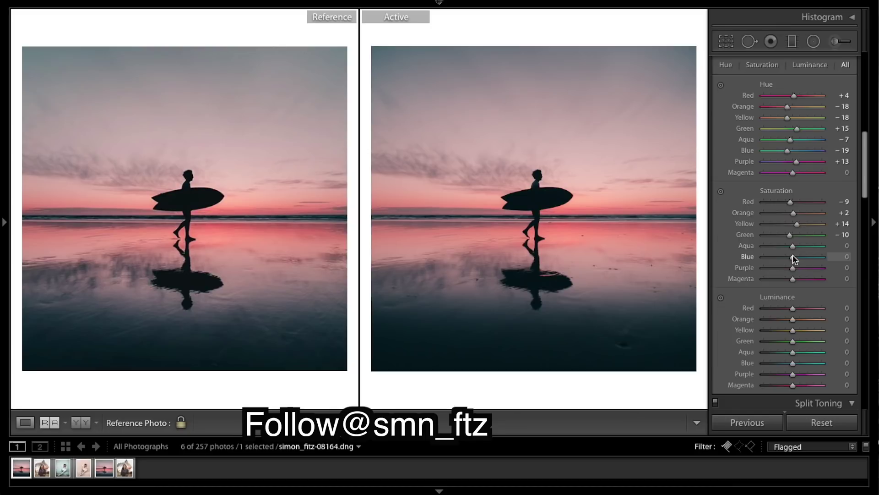
{"action": "mouse_move", "coordinate": [793, 258]}
{"action": "left_mouse_down"}
{"action": "mouse_move", "coordinate": [727, 255]}
{"action": "mouse_move", "coordinate": [793, 264]}
{"action": "mouse_move", "coordinate": [784, 260]}
{"action": "left_mouse_up"}
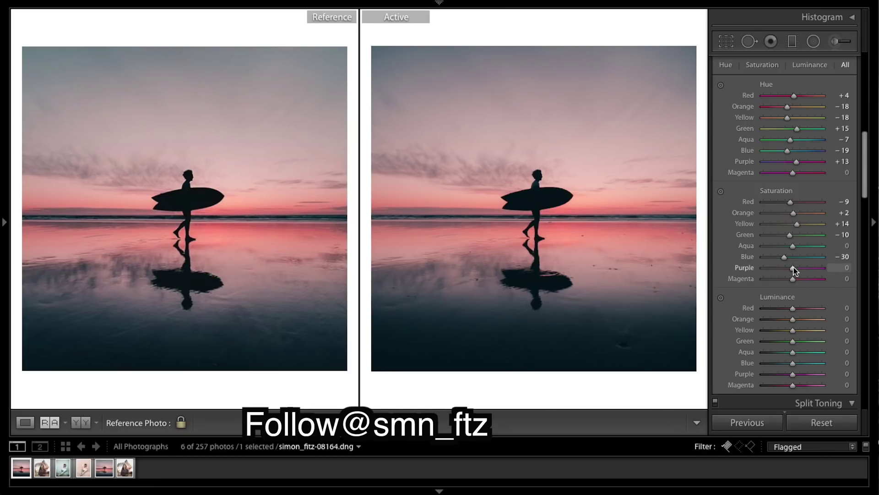
- Set HSL luminance to Red −15, Orange +5, Yellow −4, Green −9, Blue +28, Magenta +34
{"action": "scroll", "coordinate": [794, 271], "scroll_direction": "down", "scroll_amount": 4}
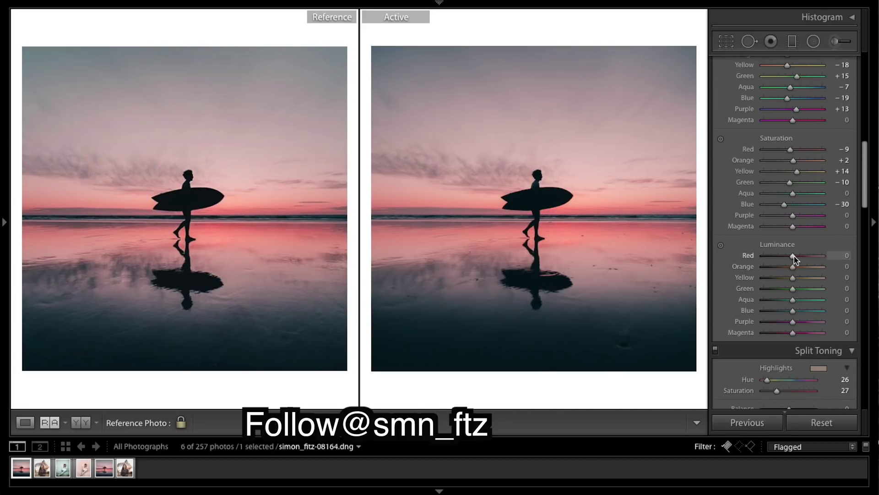
{"action": "mouse_move", "coordinate": [794, 256]}
{"action": "left_mouse_down"}
{"action": "mouse_move", "coordinate": [768, 257]}
{"action": "mouse_move", "coordinate": [849, 285]}
{"action": "mouse_move", "coordinate": [825, 263]}
{"action": "mouse_move", "coordinate": [790, 257]}
{"action": "mouse_move", "coordinate": [852, 258]}
{"action": "mouse_move", "coordinate": [792, 259]}
{"action": "left_mouse_up"}
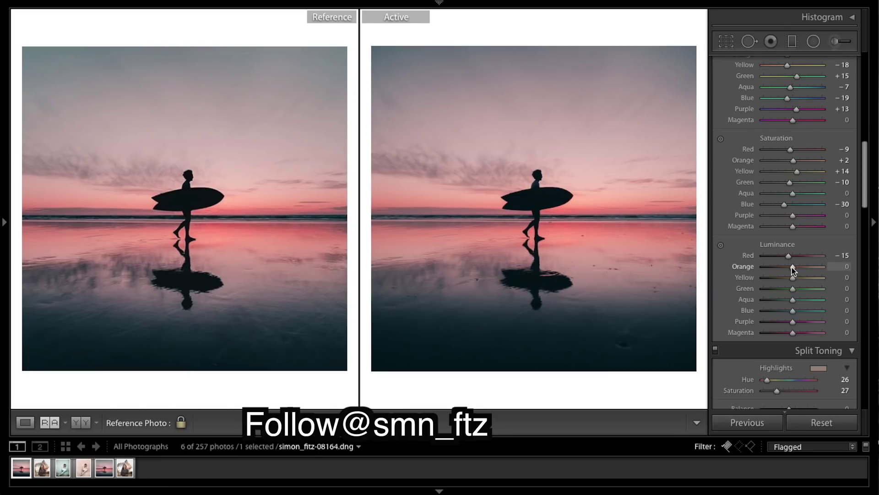
{"action": "mouse_move", "coordinate": [793, 269]}
{"action": "left_mouse_down"}
{"action": "mouse_move", "coordinate": [778, 268]}
{"action": "mouse_move", "coordinate": [794, 270]}
{"action": "left_mouse_up"}
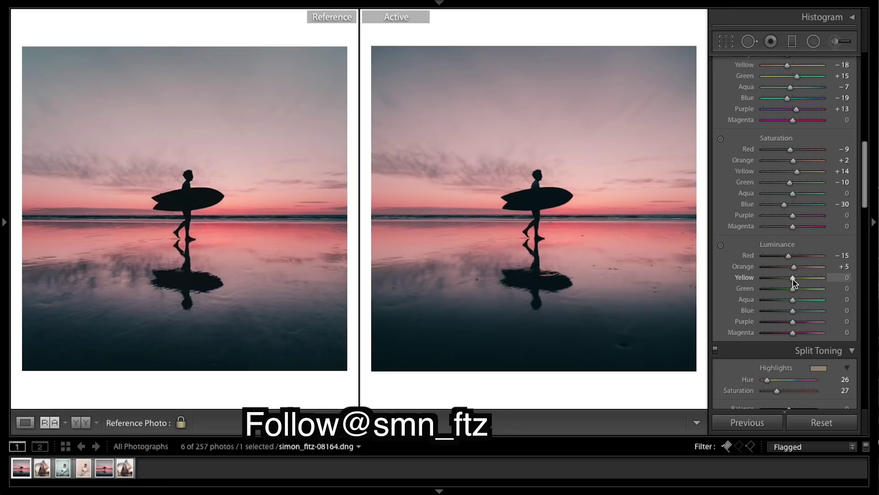
{"action": "mouse_move", "coordinate": [793, 279]}
{"action": "left_mouse_down"}
{"action": "mouse_move", "coordinate": [801, 278]}
{"action": "mouse_move", "coordinate": [745, 277]}
{"action": "mouse_move", "coordinate": [791, 278]}
{"action": "left_mouse_up"}
{"action": "left_click_drag", "start_coordinate": [791, 278], "coordinate": [791, 277]}
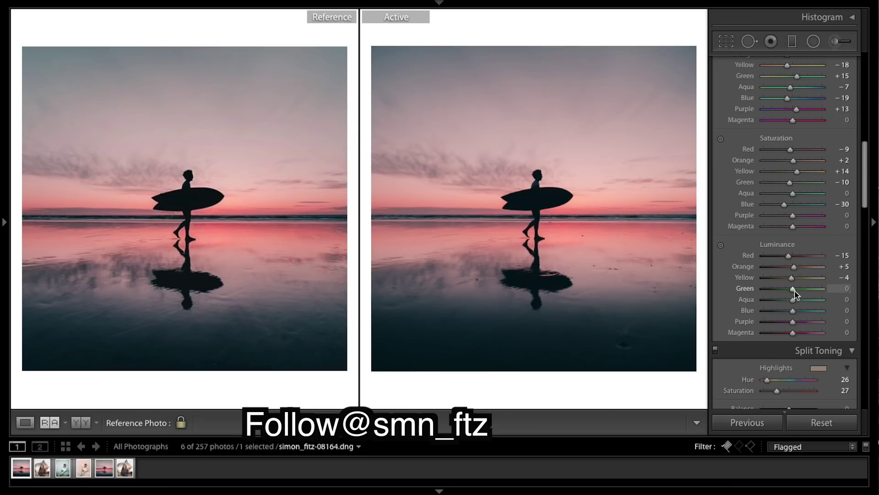
{"action": "left_click_drag", "start_coordinate": [794, 290], "coordinate": [791, 289]}
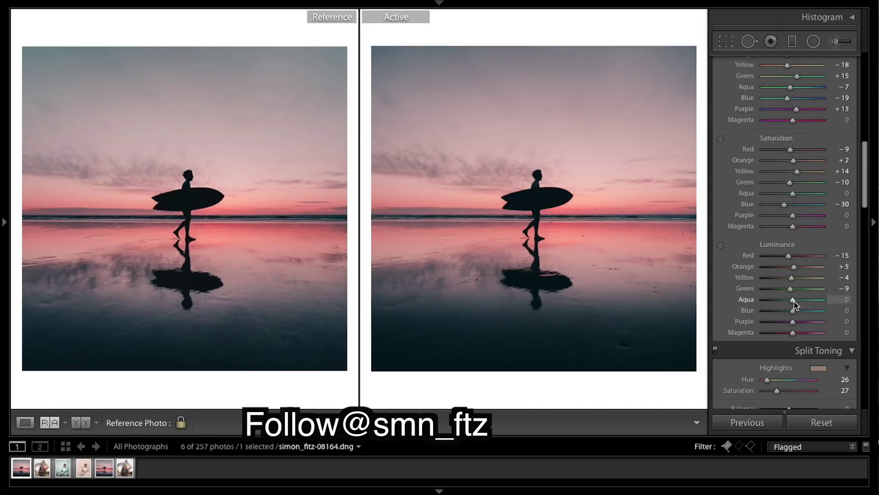
{"action": "left_click_drag", "start_coordinate": [795, 311], "coordinate": [801, 311]}
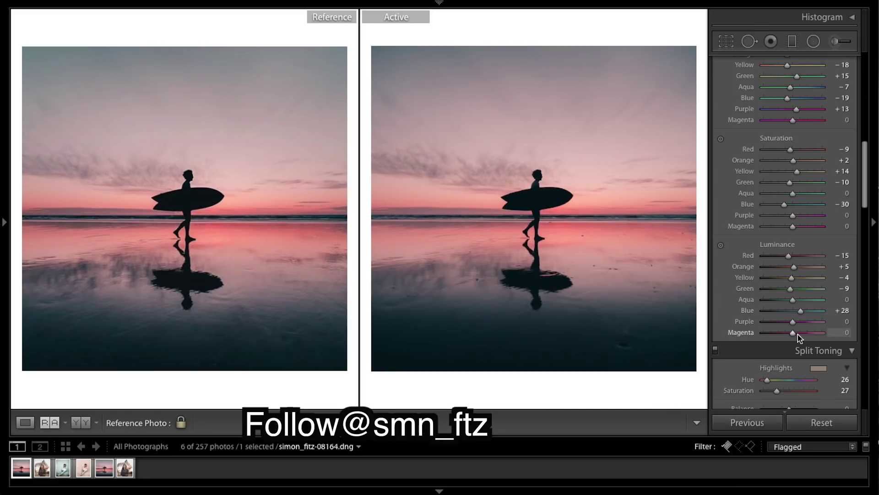
{"action": "mouse_move", "coordinate": [796, 336]}
{"action": "left_mouse_down"}
{"action": "mouse_move", "coordinate": [851, 339]}
{"action": "mouse_move", "coordinate": [804, 339]}
{"action": "left_mouse_up"}
{"action": "left_click_drag", "start_coordinate": [805, 339], "coordinate": [807, 340]}
{"action": "key", "text": "backslash"}
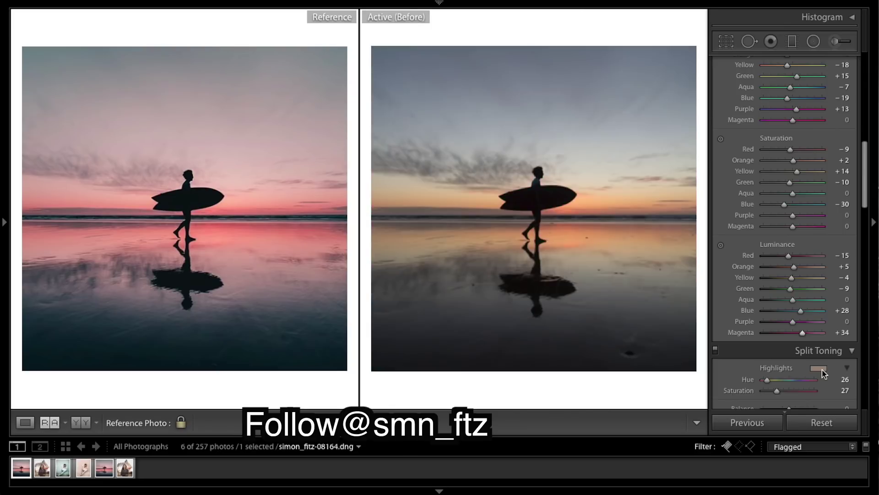
{"action": "key", "text": "backslash"}
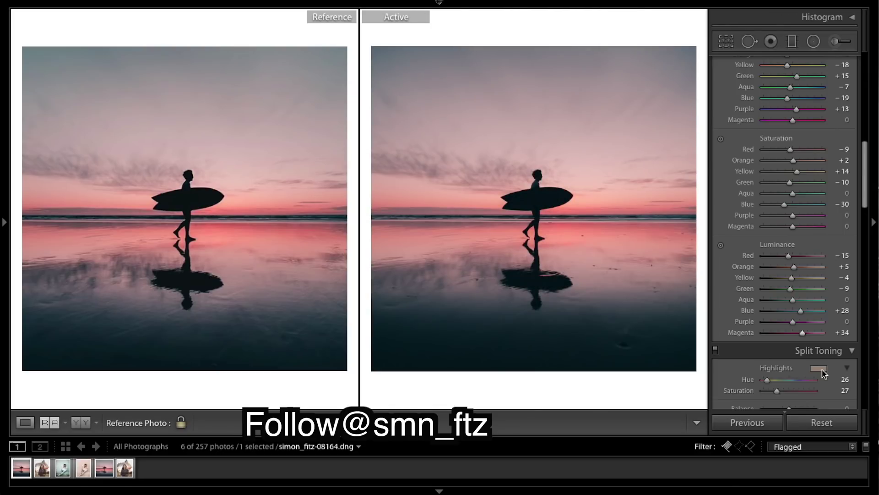
{"action": "scroll", "coordinate": [824, 374], "scroll_direction": "up", "scroll_amount": 10}
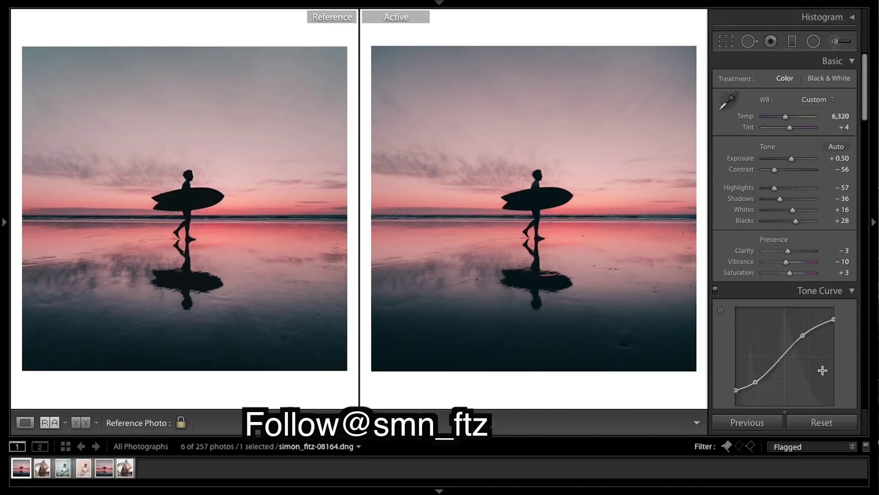
{"action": "scroll", "coordinate": [823, 370], "scroll_direction": "up", "scroll_amount": 2}
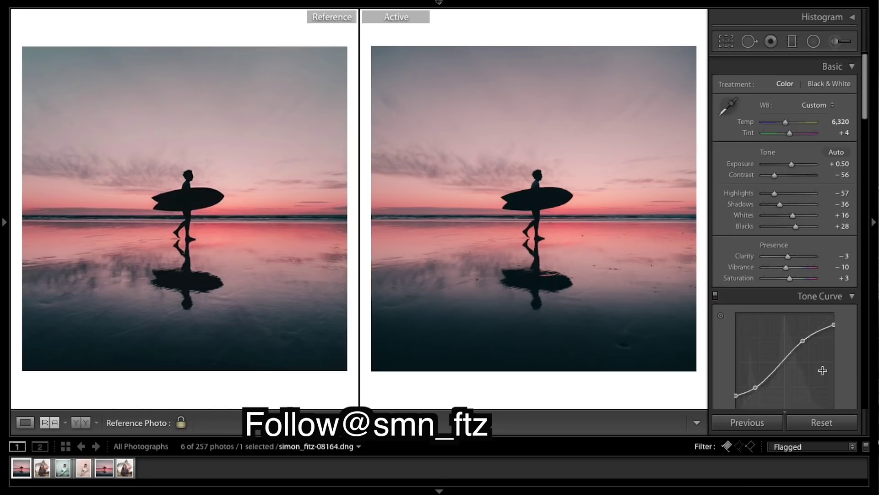
{"action": "scroll", "coordinate": [823, 370], "scroll_direction": "down", "scroll_amount": 15}
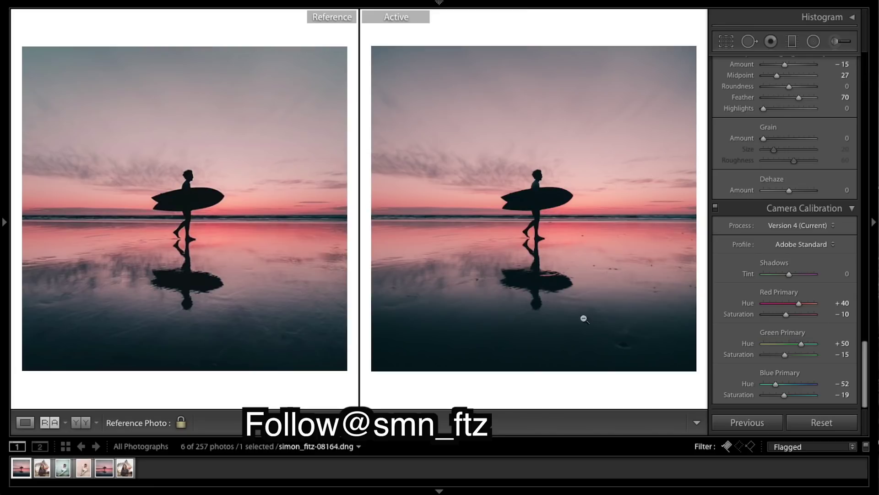
{"action": "scroll", "coordinate": [787, 168], "scroll_direction": "up", "scroll_amount": 20}
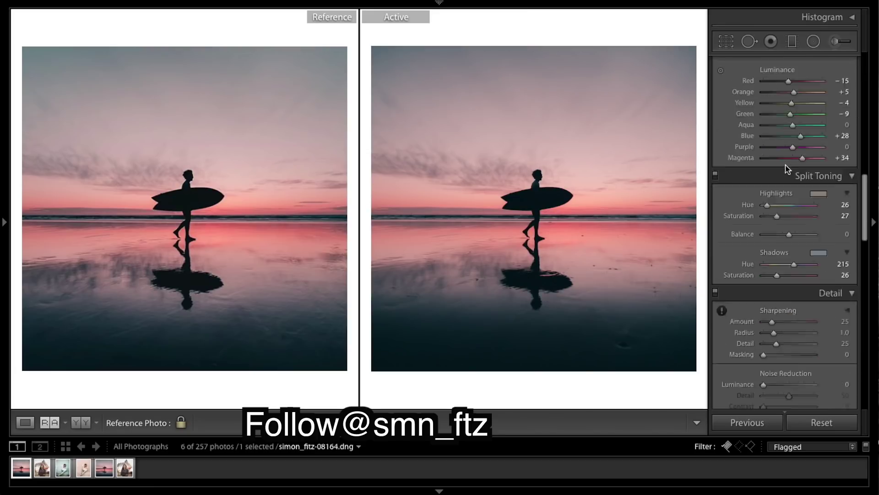
{"action": "scroll", "coordinate": [786, 168], "scroll_direction": "down", "scroll_amount": 1}
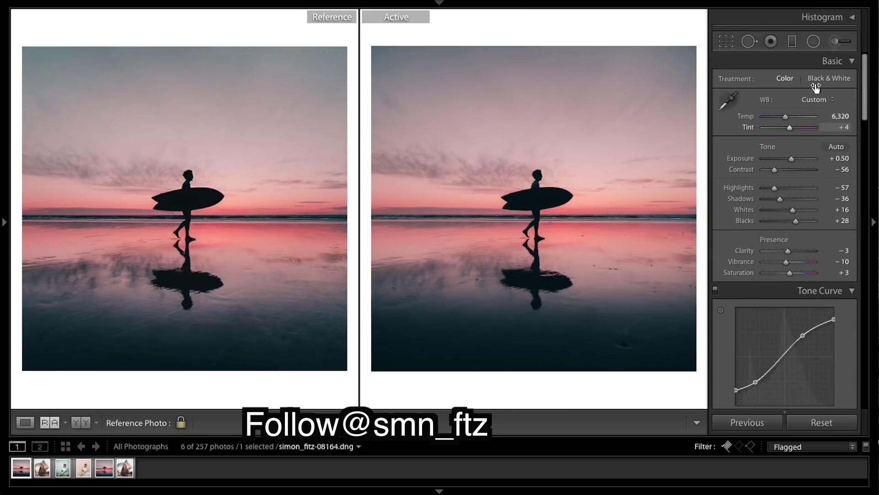
- Draw a graduated filter across the horizon, adjusting its angle, position and transition zone
{"action": "left_click", "coordinate": [792, 42]}
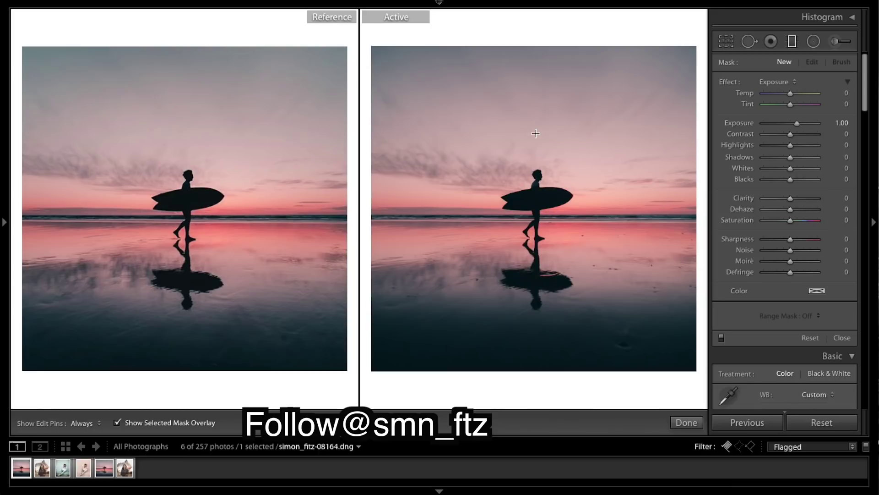
{"action": "left_click_drag", "start_coordinate": [535, 137], "coordinate": [532, 266]}
{"action": "left_click_drag", "start_coordinate": [629, 199], "coordinate": [533, 225]}
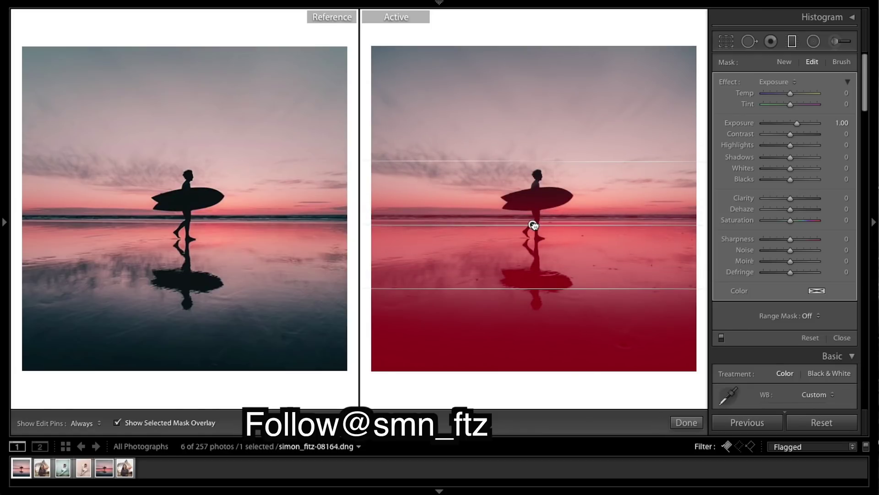
{"action": "left_click_drag", "start_coordinate": [533, 226], "coordinate": [533, 223]}
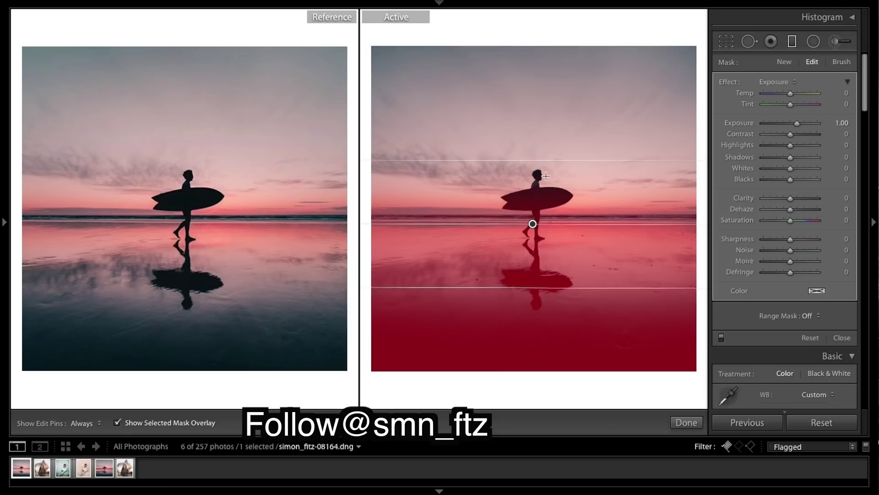
{"action": "left_click_drag", "start_coordinate": [535, 160], "coordinate": [535, 153]}
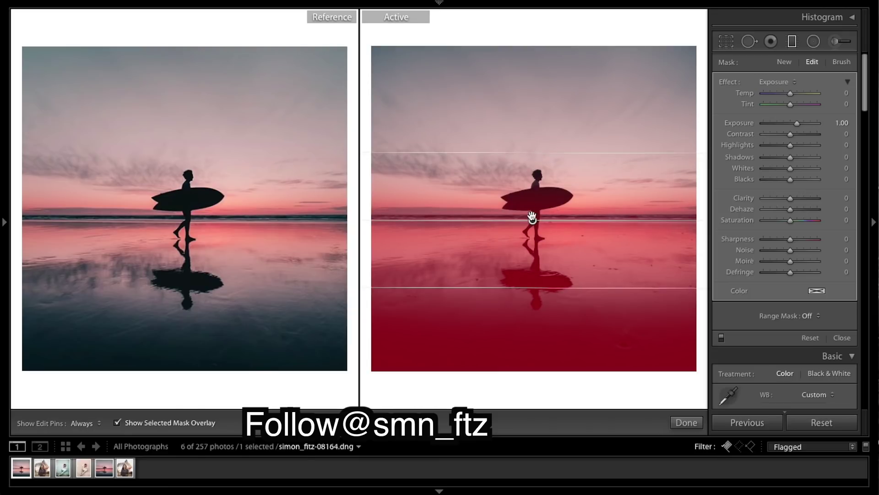
{"action": "left_click_drag", "start_coordinate": [532, 217], "coordinate": [530, 223]}
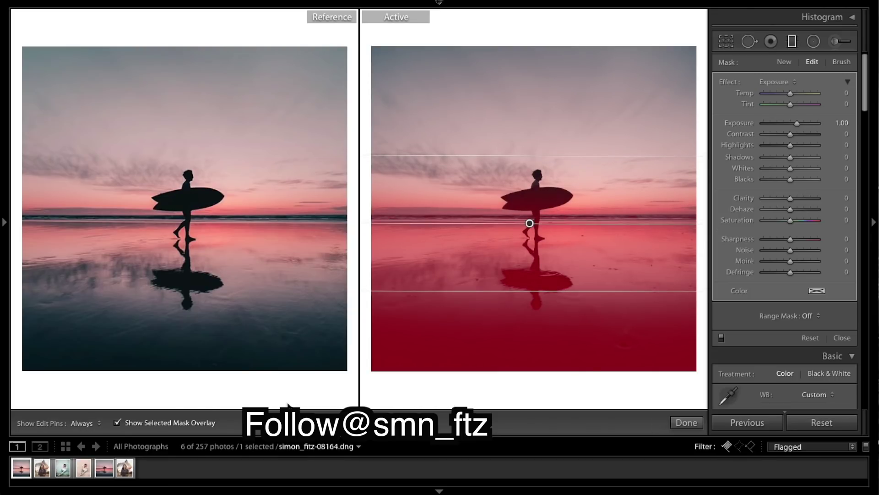
{"action": "left_click", "coordinate": [116, 422]}
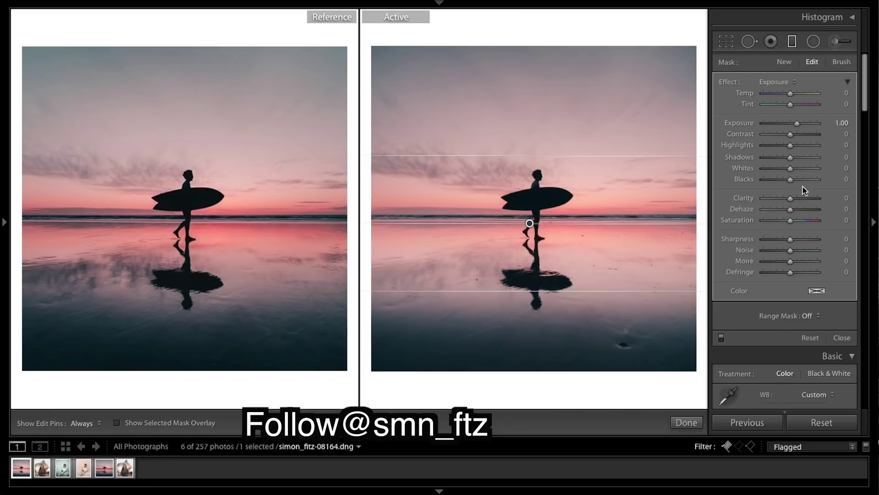
- Give the horizon filter Exposure 0, Contrast +30, Shadows +14 and Clarity 56, then finish it
{"action": "double_click", "coordinate": [742, 125]}
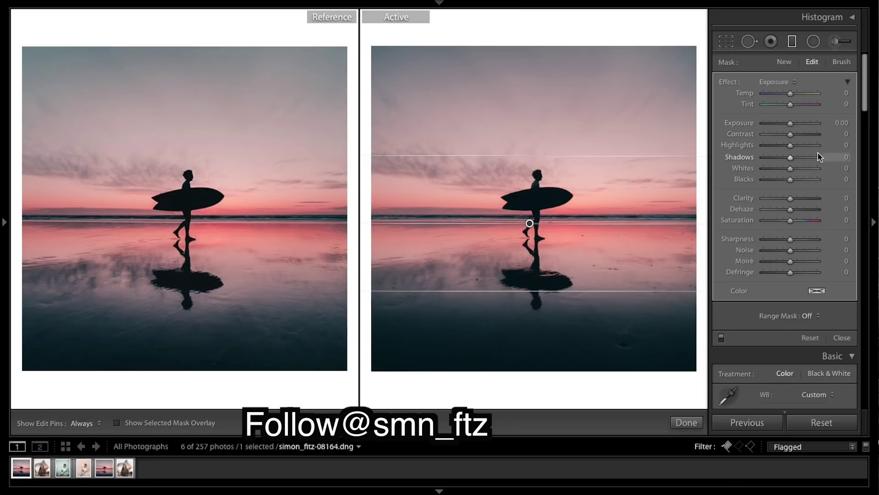
{"action": "left_click", "coordinate": [799, 135]}
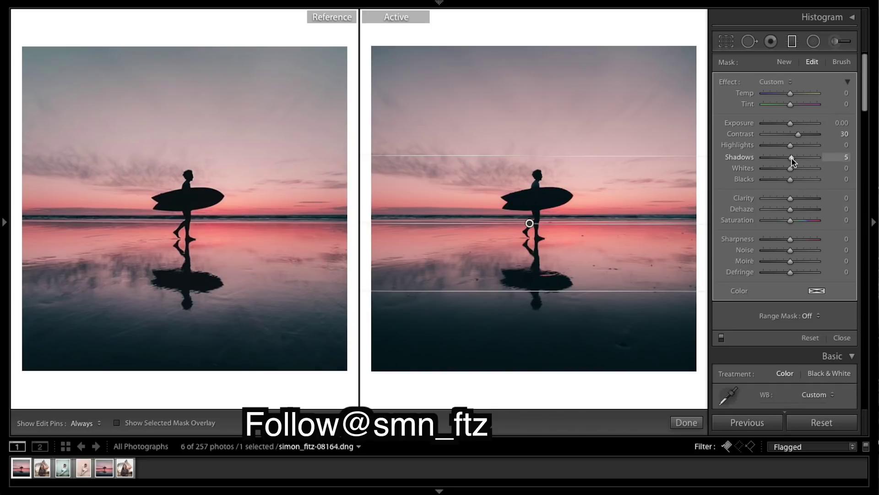
{"action": "left_click_drag", "start_coordinate": [792, 157], "coordinate": [793, 159]}
{"action": "left_click", "coordinate": [802, 199]}
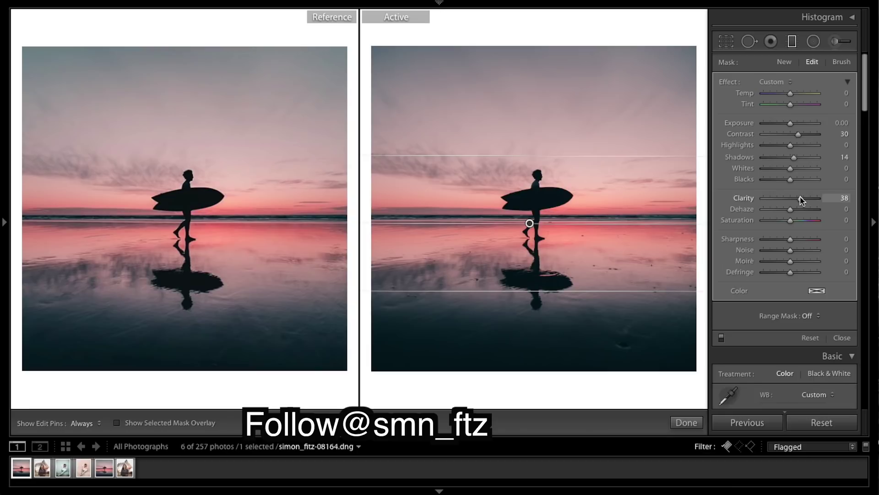
{"action": "left_click_drag", "start_coordinate": [801, 199], "coordinate": [807, 200]}
{"action": "left_click", "coordinate": [686, 422]}
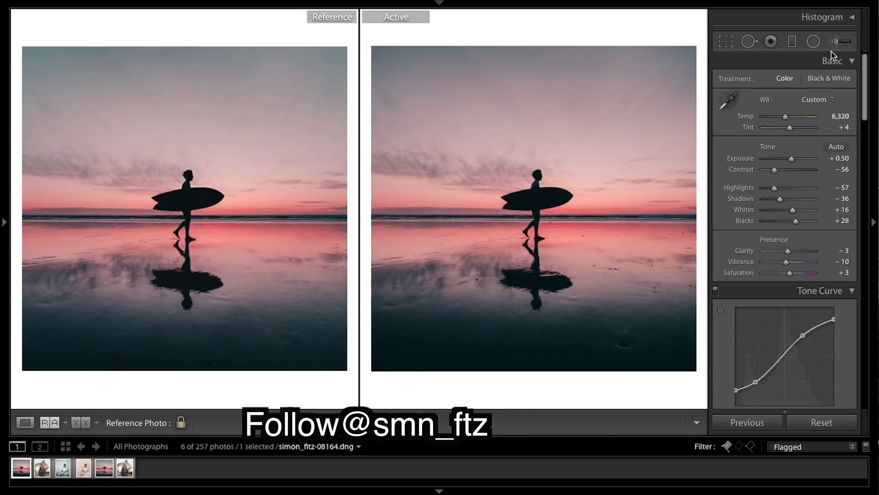
- Draw a new level graduated filter over the upper sky toward the surfer's head
{"action": "left_click", "coordinate": [792, 42]}
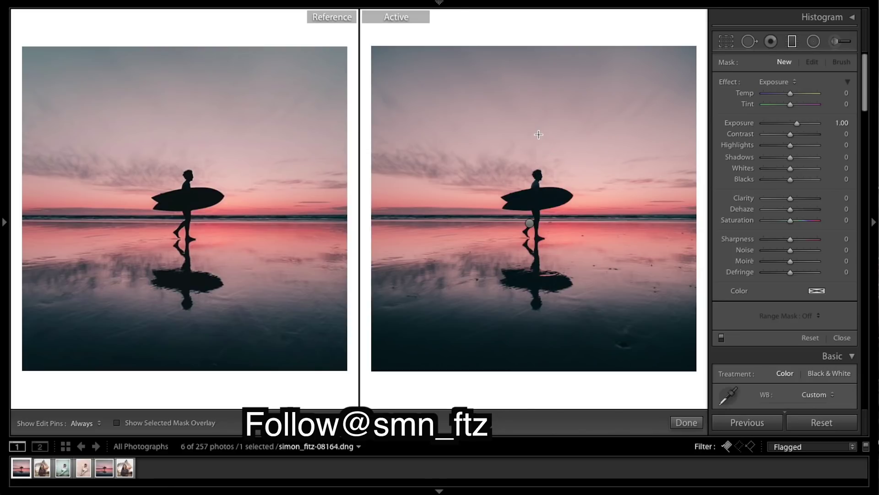
{"action": "left_click_drag", "start_coordinate": [532, 199], "coordinate": [530, 127]}
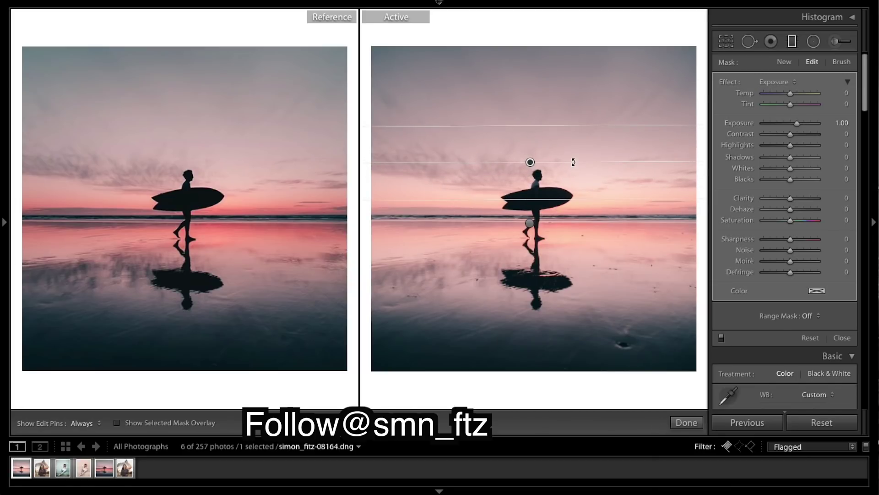
{"action": "left_click_drag", "start_coordinate": [572, 163], "coordinate": [422, 161]}
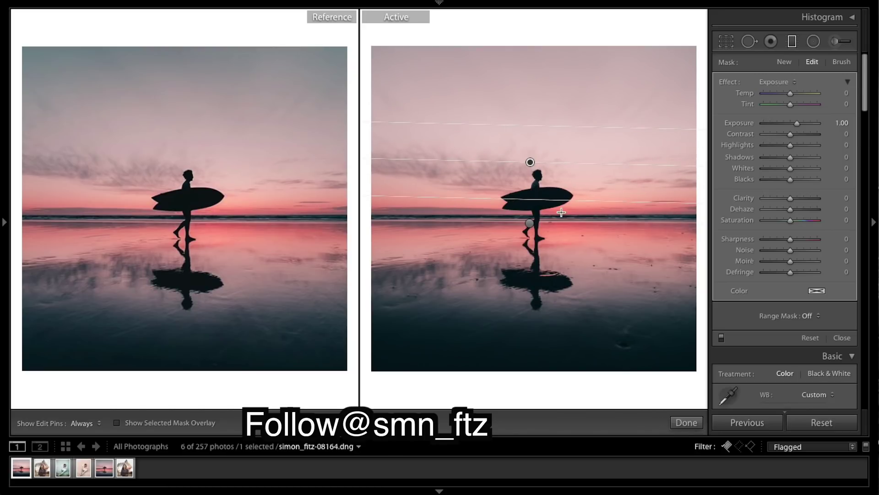
{"action": "left_click_drag", "start_coordinate": [532, 170], "coordinate": [542, 186]}
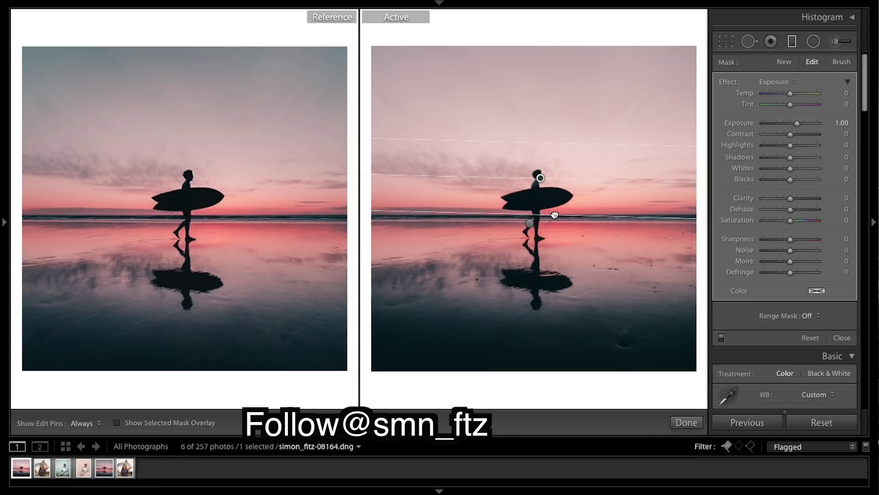
{"action": "left_click_drag", "start_coordinate": [585, 180], "coordinate": [597, 179]}
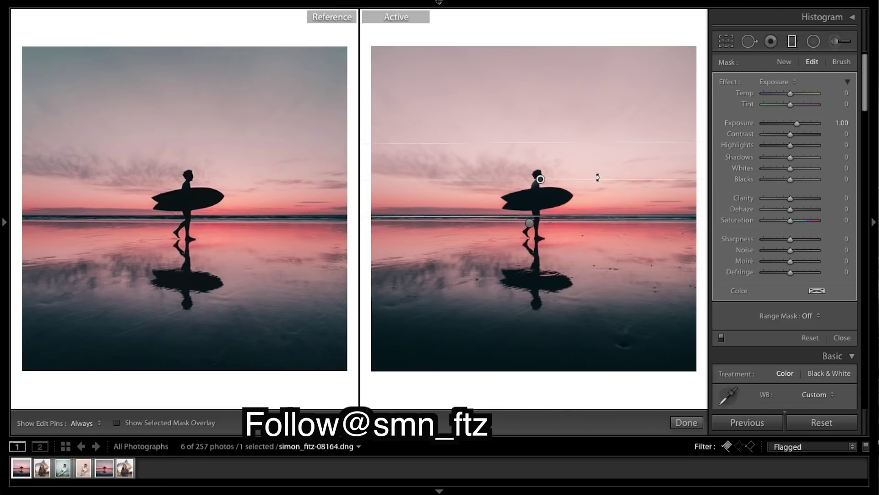
- Set the sky filter to Exposure 0, Temp −12, Tint −22, Contrast −29, Shadows +14
{"action": "double_click", "coordinate": [743, 123]}
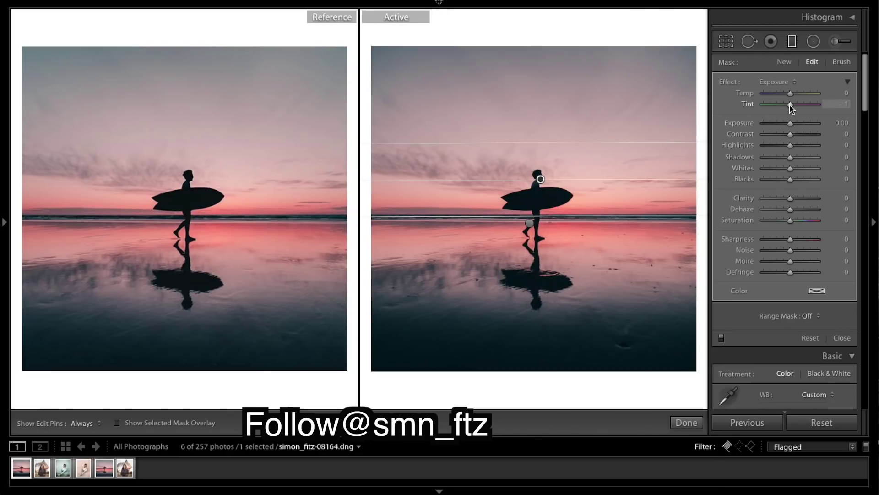
{"action": "left_click_drag", "start_coordinate": [790, 104], "coordinate": [788, 105]}
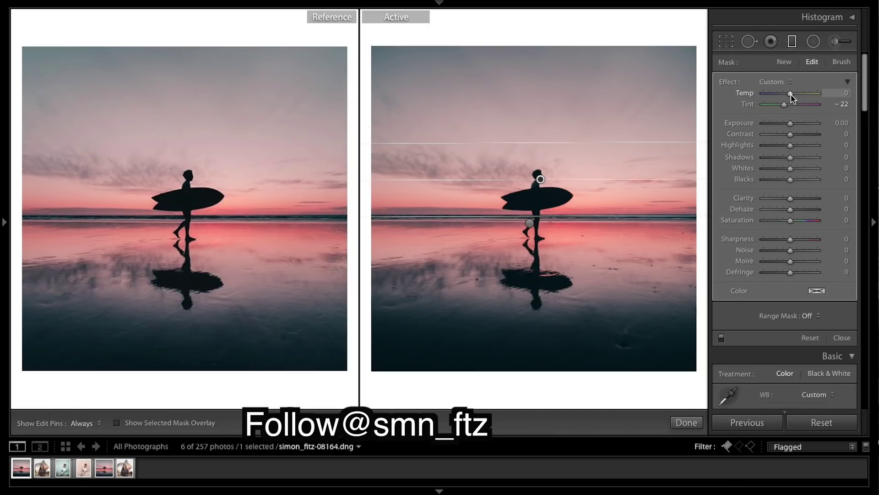
{"action": "left_click_drag", "start_coordinate": [792, 98], "coordinate": [787, 95]}
{"action": "left_click_drag", "start_coordinate": [788, 97], "coordinate": [788, 98]}
{"action": "scroll", "coordinate": [794, 113], "scroll_direction": "down", "scroll_amount": 1}
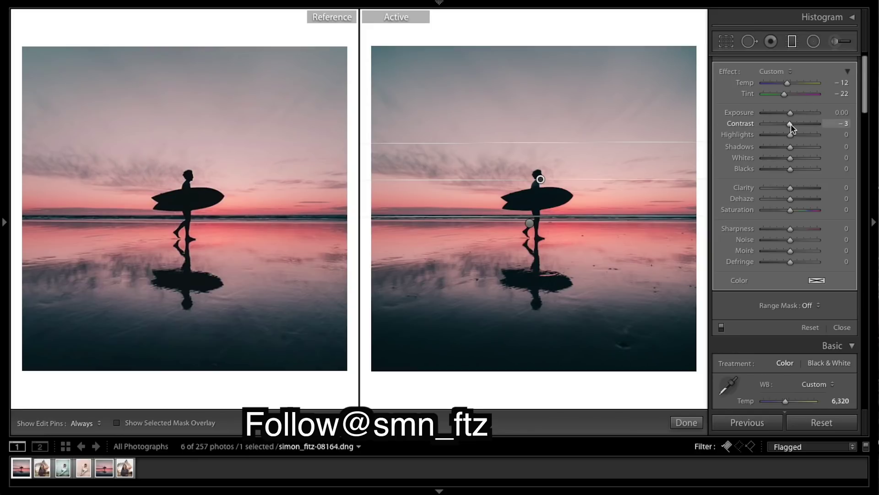
{"action": "left_click_drag", "start_coordinate": [792, 124], "coordinate": [790, 128]}
{"action": "left_click_drag", "start_coordinate": [787, 125], "coordinate": [786, 125]}
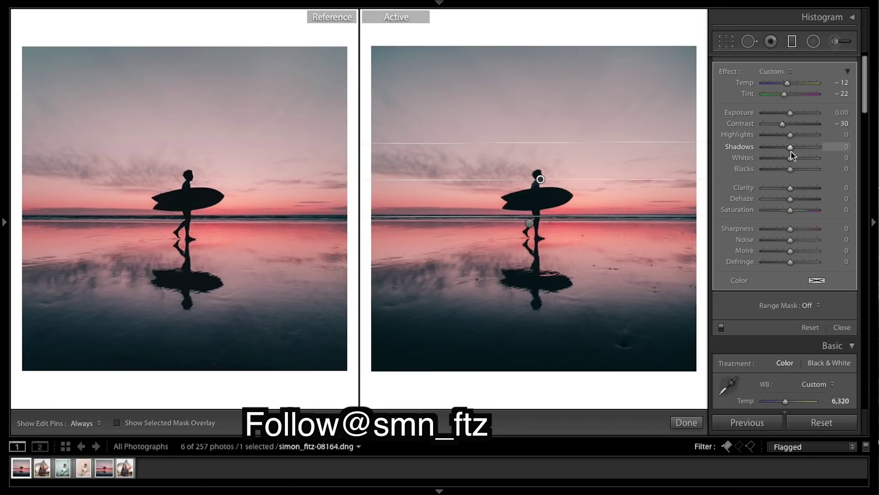
{"action": "left_click_drag", "start_coordinate": [791, 147], "coordinate": [794, 150]}
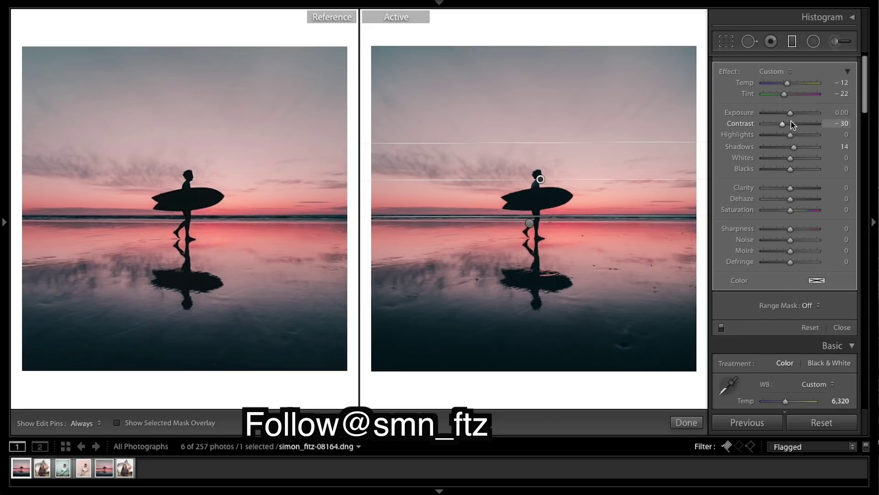
{"action": "left_click_drag", "start_coordinate": [782, 124], "coordinate": [784, 127]}
- Set the sky filter's Shadows to −61 and Clarity to −31, then finish it
{"action": "left_click_drag", "start_coordinate": [791, 146], "coordinate": [773, 152]}
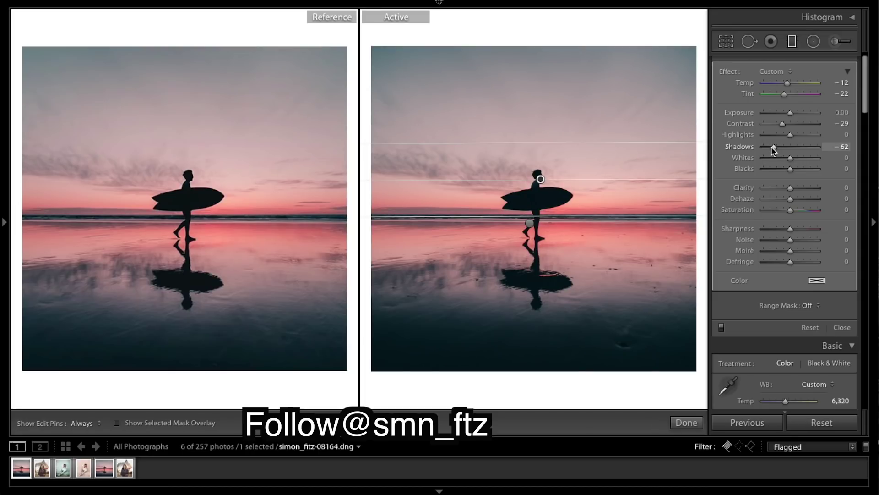
{"action": "left_click_drag", "start_coordinate": [773, 151], "coordinate": [774, 152]}
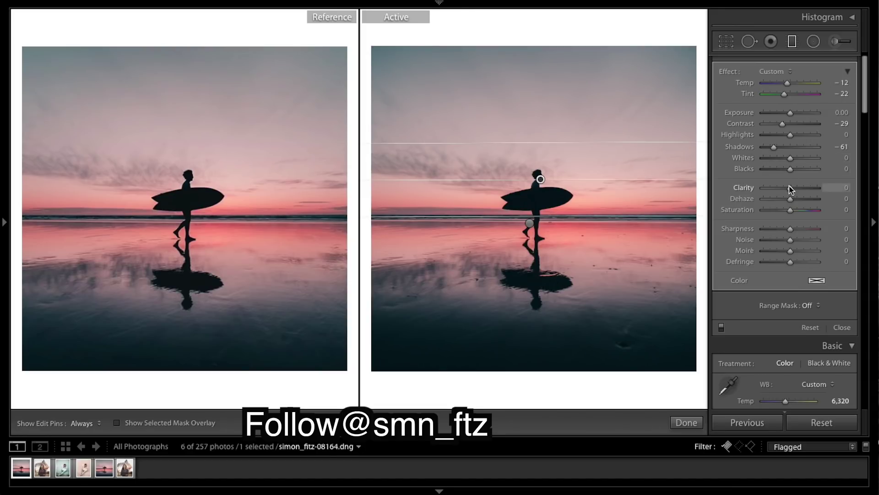
{"action": "left_click_drag", "start_coordinate": [790, 189], "coordinate": [783, 189]}
{"action": "mouse_move", "coordinate": [780, 190]}
{"action": "left_mouse_down"}
{"action": "mouse_move", "coordinate": [834, 196]}
{"action": "mouse_move", "coordinate": [763, 188]}
{"action": "mouse_move", "coordinate": [820, 198]}
{"action": "mouse_move", "coordinate": [787, 197]}
{"action": "left_mouse_up"}
{"action": "left_click_drag", "start_coordinate": [783, 192], "coordinate": [781, 192]}
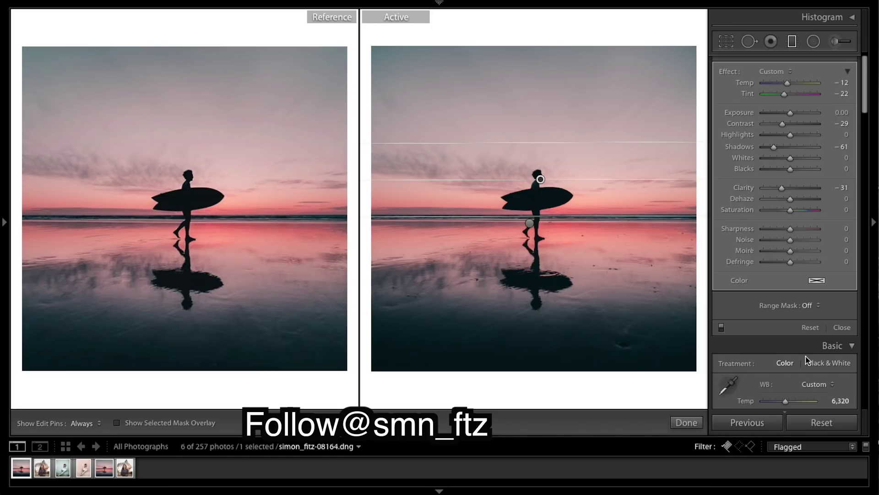
{"action": "left_click", "coordinate": [686, 422]}
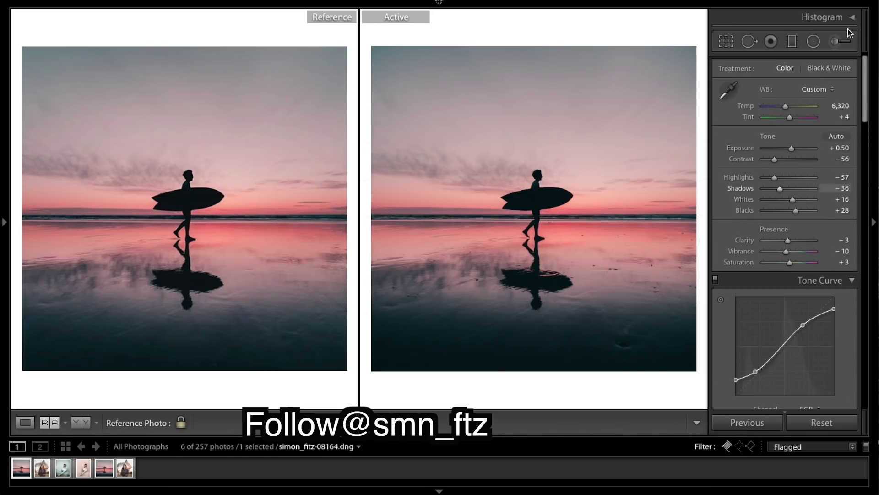
- Draw a graduated filter low across the beach over the foreground sand
{"action": "left_click", "coordinate": [792, 42]}
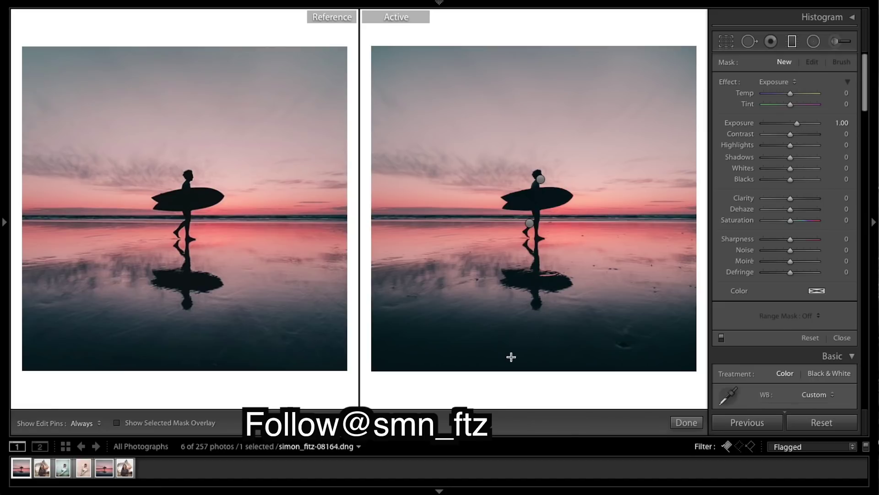
{"action": "left_click_drag", "start_coordinate": [529, 299], "coordinate": [532, 248]}
{"action": "left_click_drag", "start_coordinate": [524, 281], "coordinate": [529, 317]}
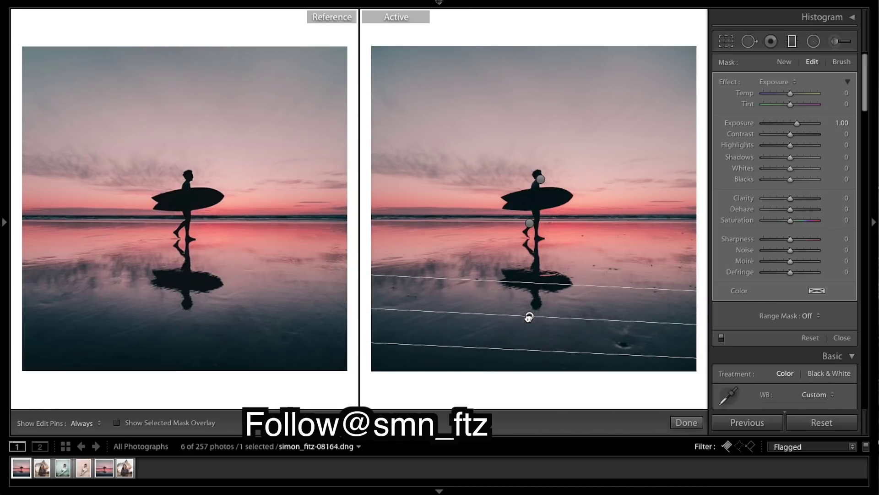
- Reset the sand filter's Exposure to 0, set Contrast −48, finish, then view the unedited photo
{"action": "double_click", "coordinate": [737, 123]}
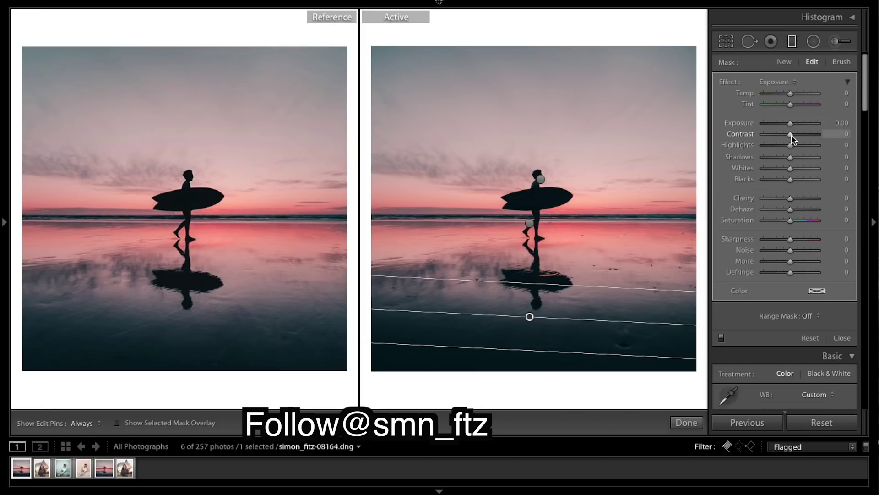
{"action": "left_click_drag", "start_coordinate": [791, 136], "coordinate": [779, 137]}
{"action": "left_click", "coordinate": [693, 423]}
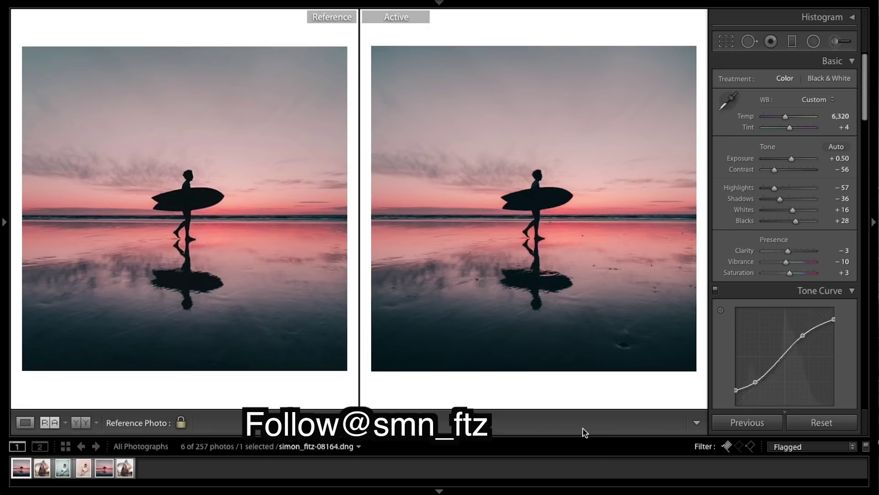
{"action": "key", "text": "backslash"}
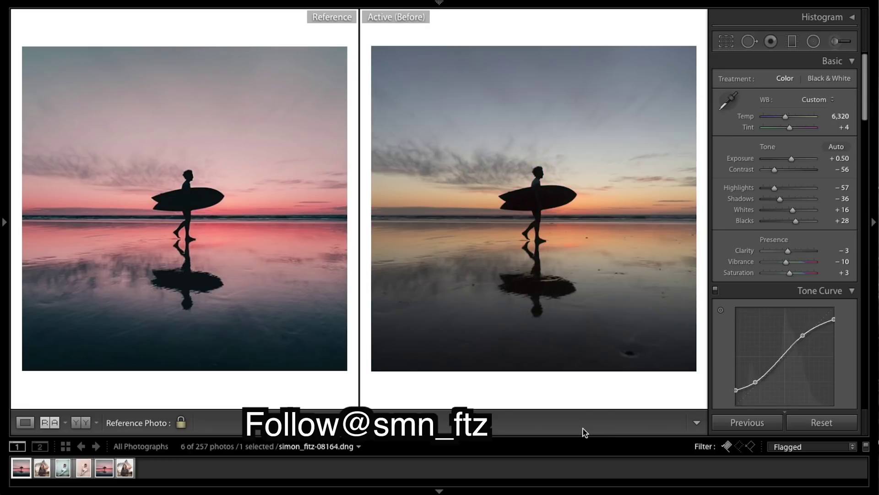
{"action": "key", "text": "backslash"}
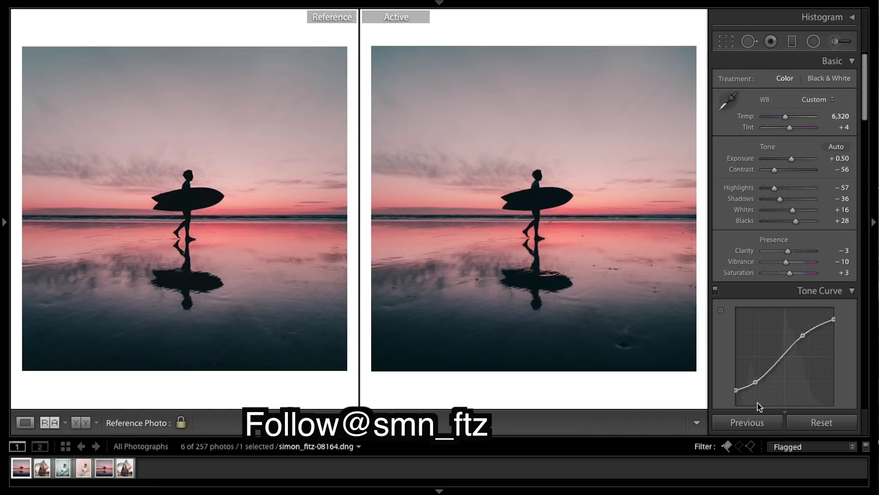
{"action": "key", "text": "backslash"}
{"action": "key", "text": "backslash"}
{"action": "left_click", "coordinate": [771, 41]}
- Clone out a mark on the wet sand using a clean sample area nearby
{"action": "left_click", "coordinate": [749, 41]}
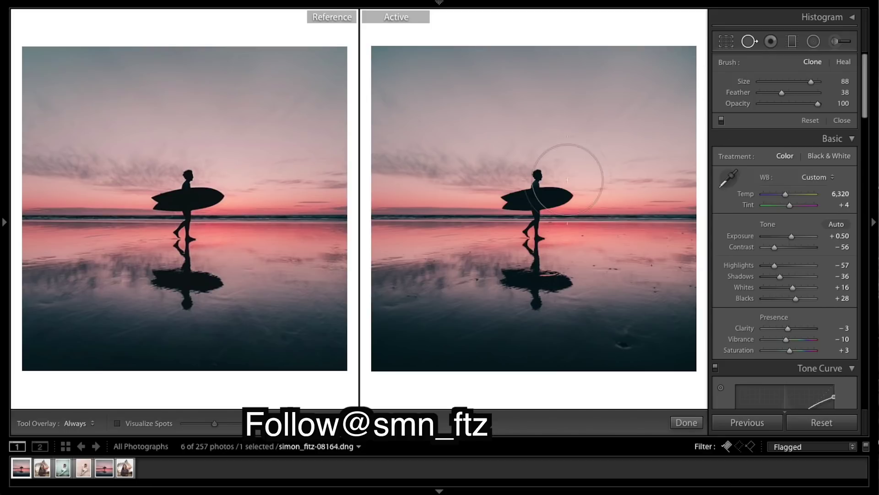
{"action": "scroll", "coordinate": [618, 311], "scroll_direction": "down", "scroll_amount": 7}
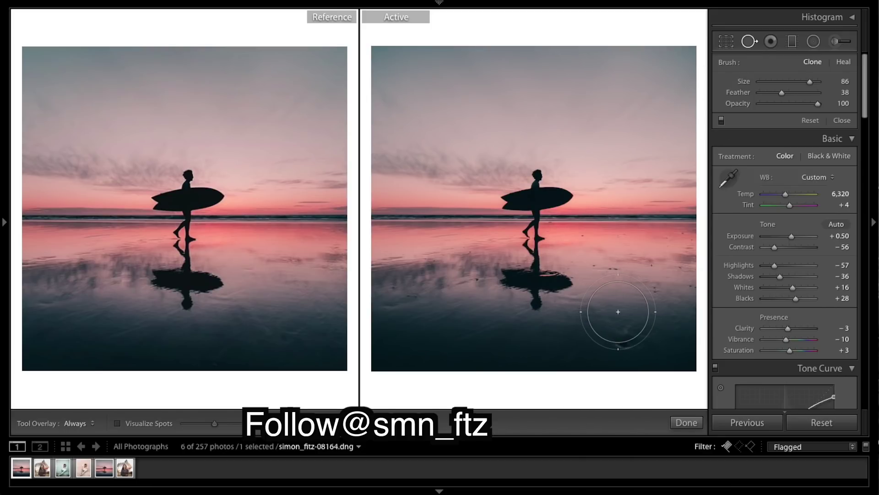
{"action": "scroll", "coordinate": [618, 311], "scroll_direction": "down", "scroll_amount": 4}
{"action": "left_click", "coordinate": [638, 292]}
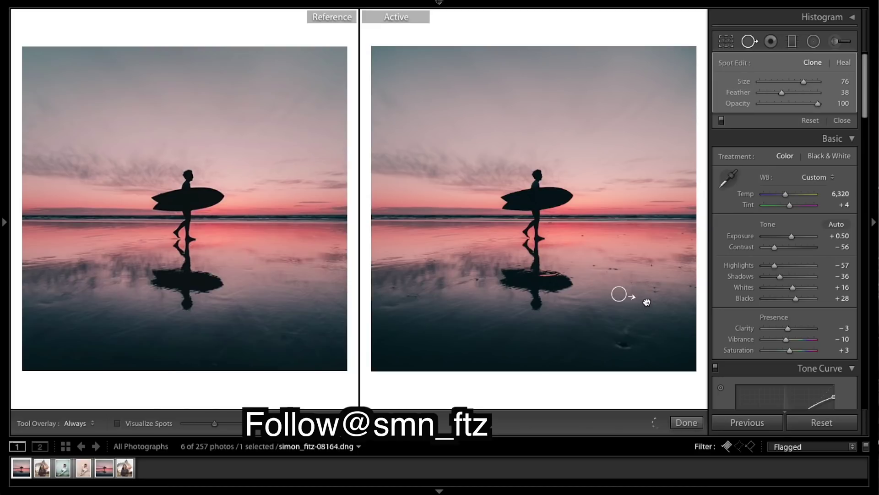
{"action": "left_click_drag", "start_coordinate": [660, 310], "coordinate": [654, 299]}
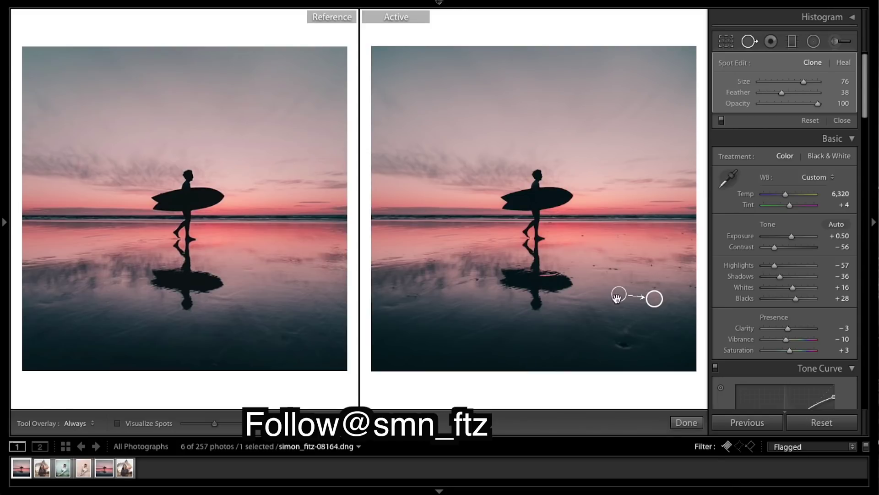
{"action": "mouse_move", "coordinate": [654, 299]}
{"action": "left_mouse_down"}
{"action": "mouse_move", "coordinate": [653, 286]}
{"action": "mouse_move", "coordinate": [628, 292]}
{"action": "mouse_move", "coordinate": [644, 288]}
{"action": "left_mouse_up"}
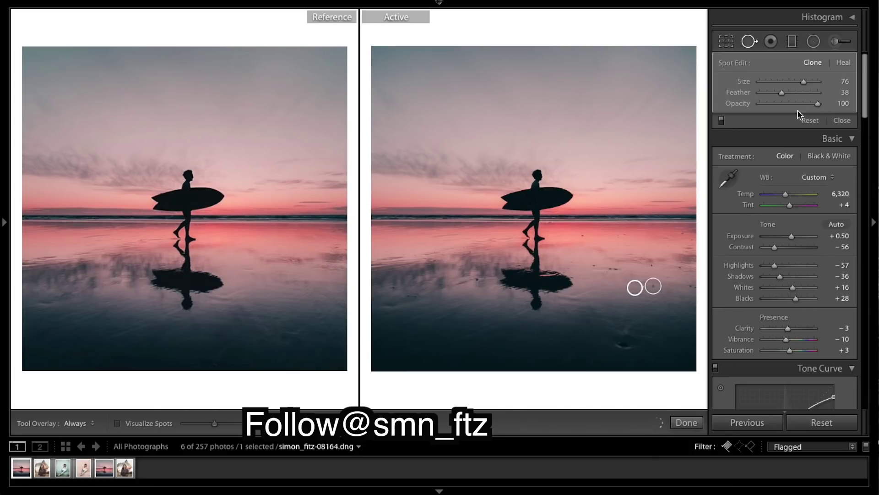
- Set the clone spot's Opacity to 63 and Size to 73, then close spot removal
{"action": "left_click", "coordinate": [791, 104]}
{"action": "left_click", "coordinate": [796, 108]}
{"action": "left_click_drag", "start_coordinate": [802, 84], "coordinate": [796, 83]}
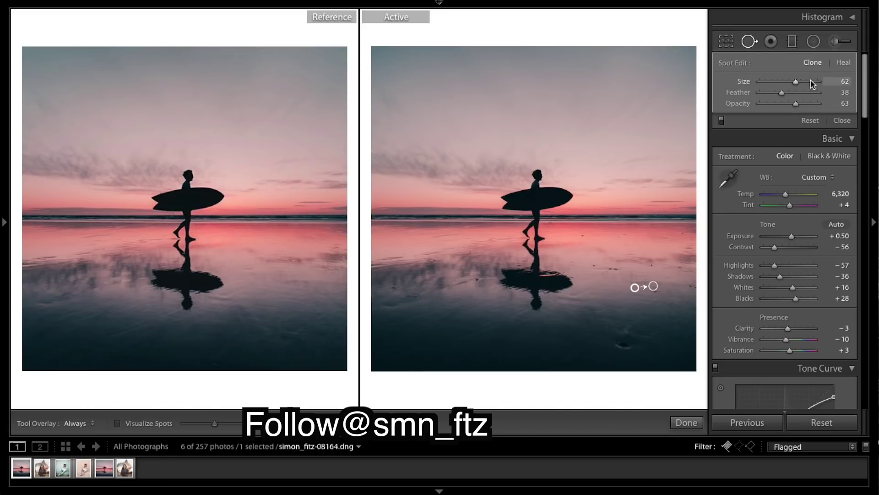
{"action": "left_click", "coordinate": [798, 82]}
{"action": "left_click_drag", "start_coordinate": [798, 83], "coordinate": [802, 83]}
{"action": "left_click", "coordinate": [685, 423]}
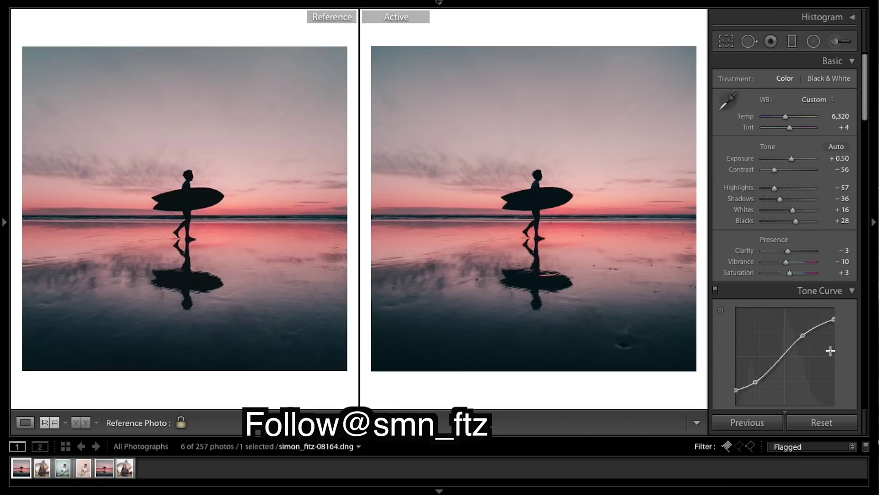
- Compare before/after, then send the photo to Edit in Adobe Photoshop via Help search 'photosh'
{"action": "key", "text": "backslash"}
{"action": "key", "text": "backslash"}
{"action": "key", "text": "backslash"}
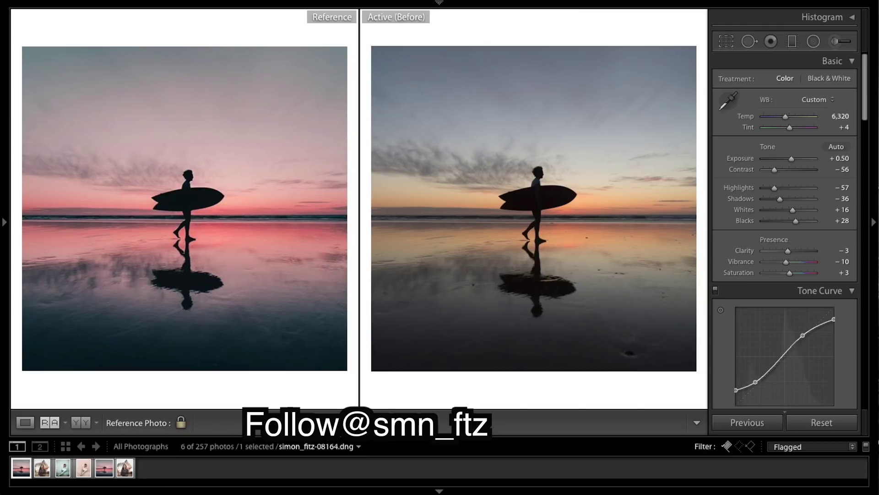
{"action": "key", "text": "backslash"}
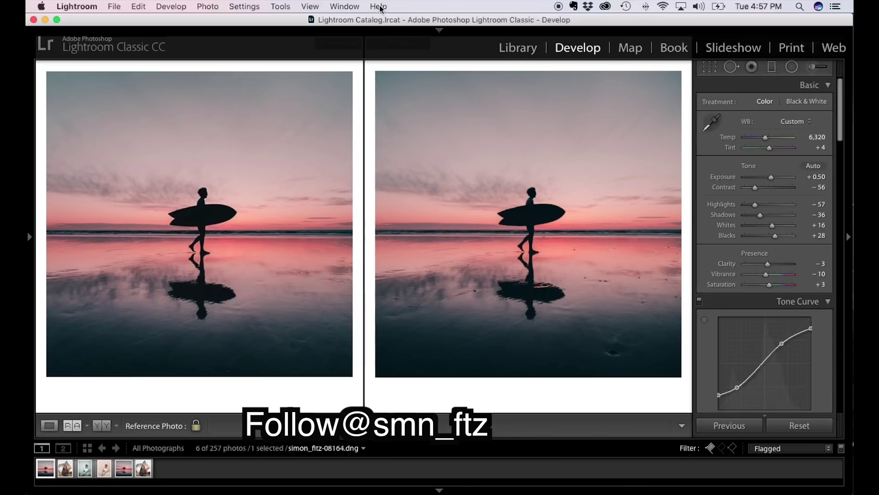
{"action": "left_click", "coordinate": [378, 6]}
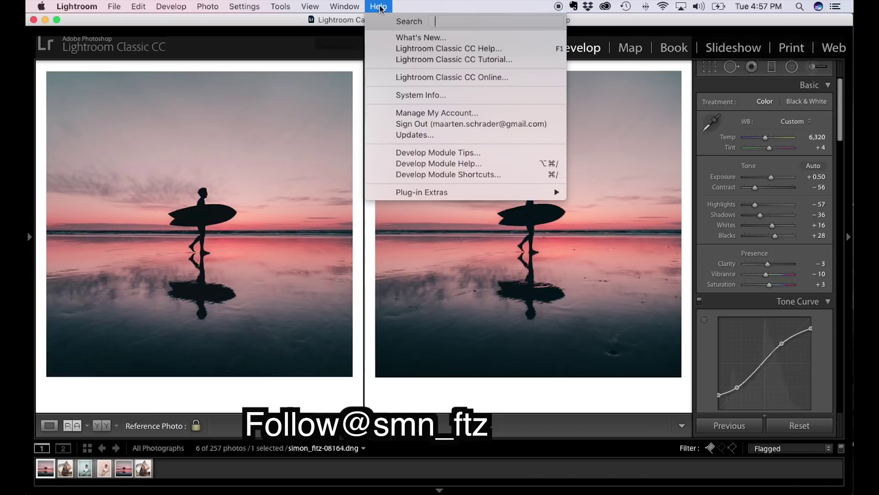
{"action": "type", "text": "phto"}
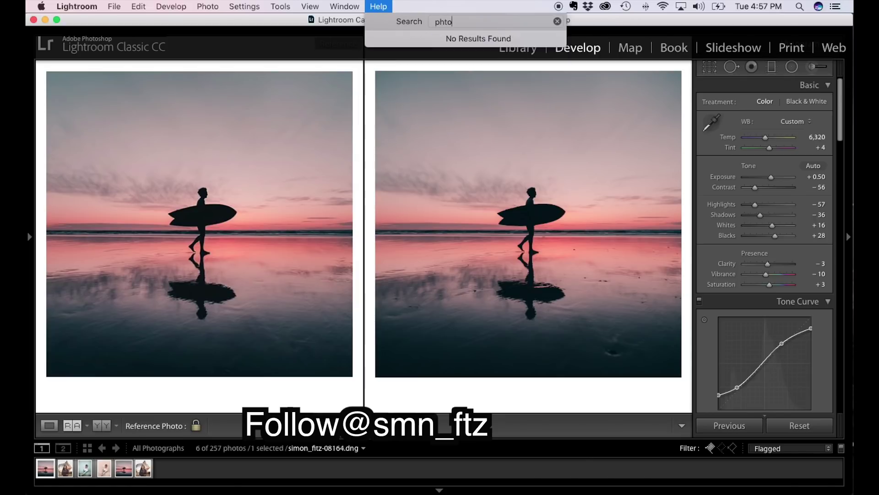
{"action": "key", "text": "BackSpace"}
{"action": "key", "text": "BackSpace"}
{"action": "type", "text": "ot"}
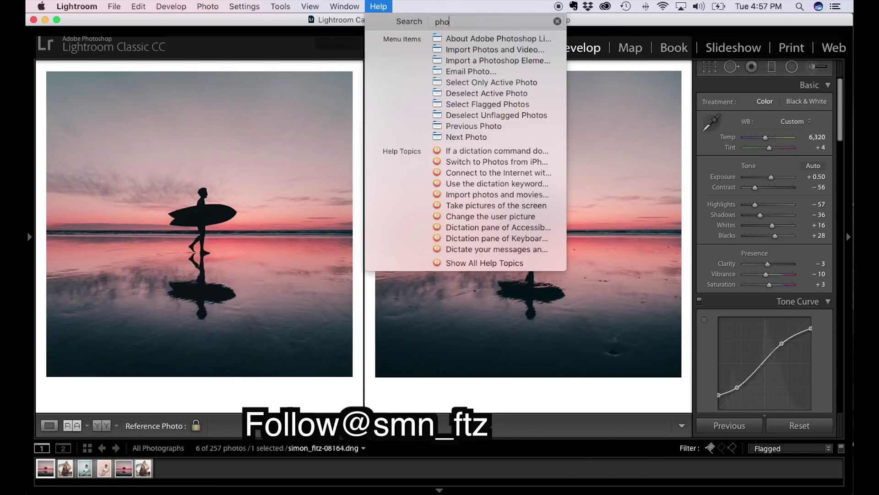
{"action": "type", "text": "o"}
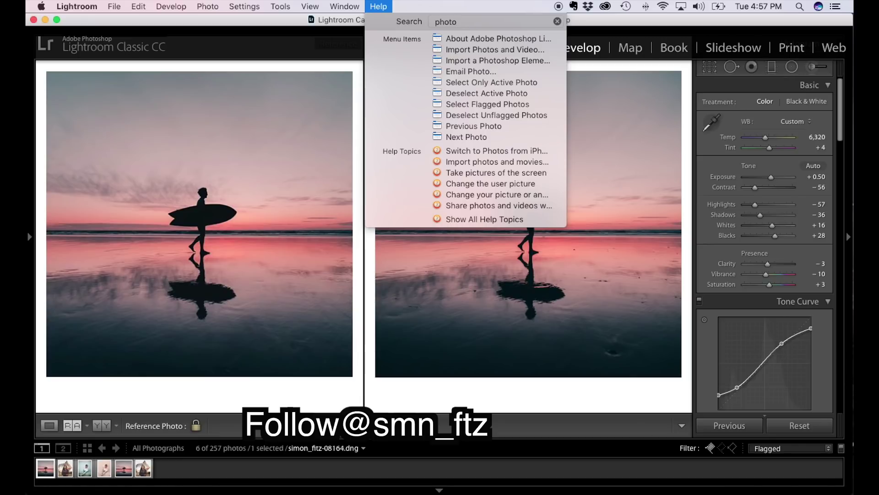
{"action": "type", "text": "shop"}
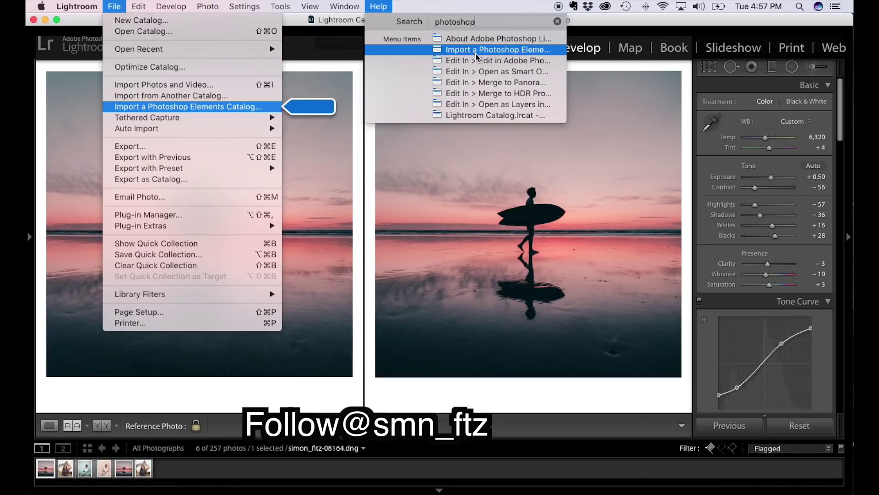
{"action": "left_click", "coordinate": [480, 63]}
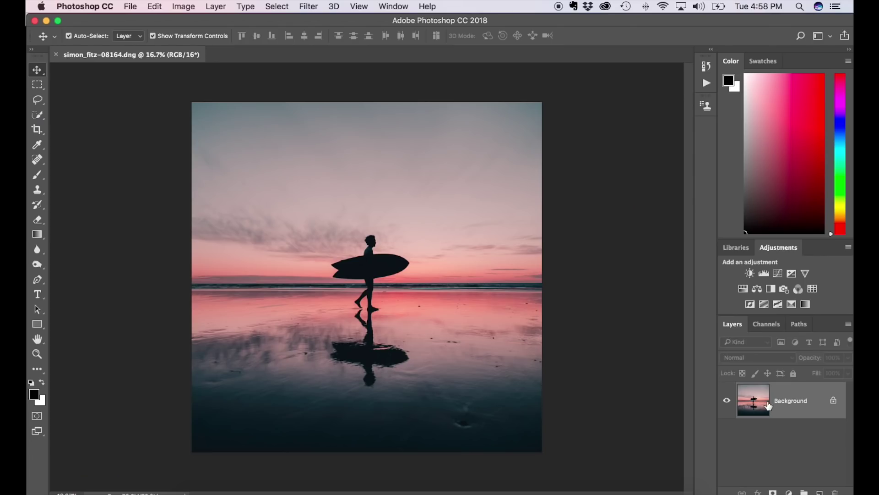
- Duplicate the Background layer into a Background copy and zoom in on the sand
{"action": "left_click_drag", "start_coordinate": [751, 400], "coordinate": [819, 491]}
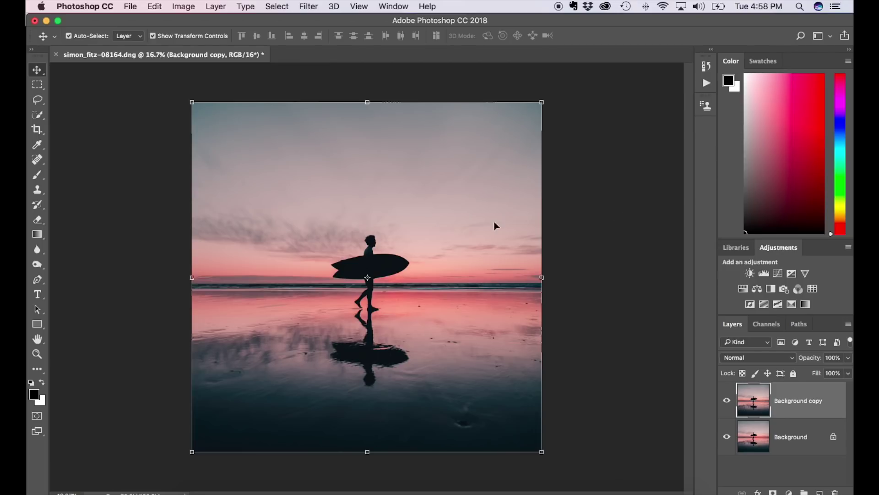
{"action": "scroll", "coordinate": [435, 349], "scroll_direction": "up", "scroll_amount": 5}
{"action": "scroll", "coordinate": [436, 349], "scroll_direction": "down", "scroll_amount": 10}
{"action": "scroll", "coordinate": [436, 350], "scroll_direction": "right", "scroll_amount": 5}
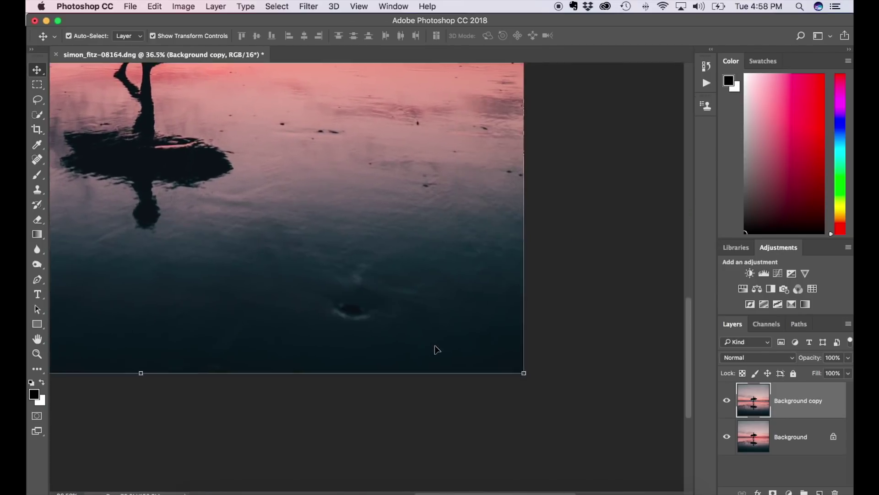
{"action": "scroll", "coordinate": [436, 349], "scroll_direction": "up", "scroll_amount": 5}
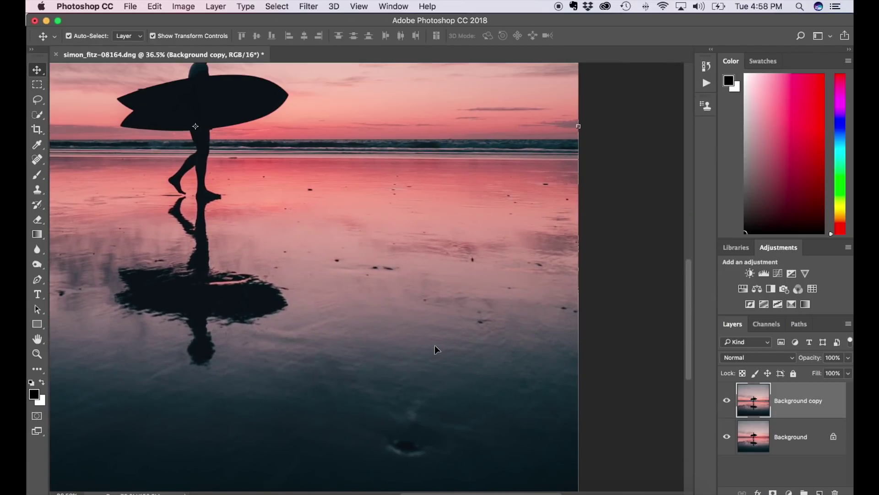
{"action": "left_click", "coordinate": [38, 190]}
- Set up the Clone Stamp at brush size 80 and 73% opacity, then clone out a sand speck
{"action": "right_click", "coordinate": [37, 193]}
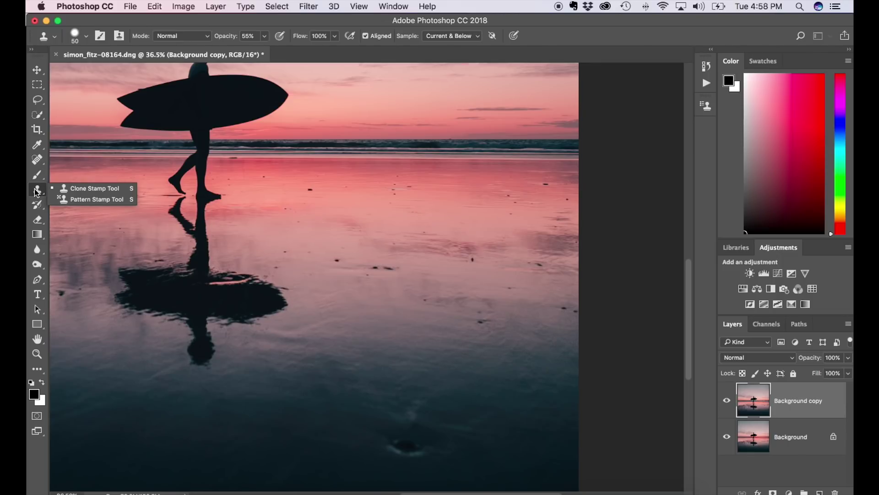
{"action": "left_click", "coordinate": [79, 188]}
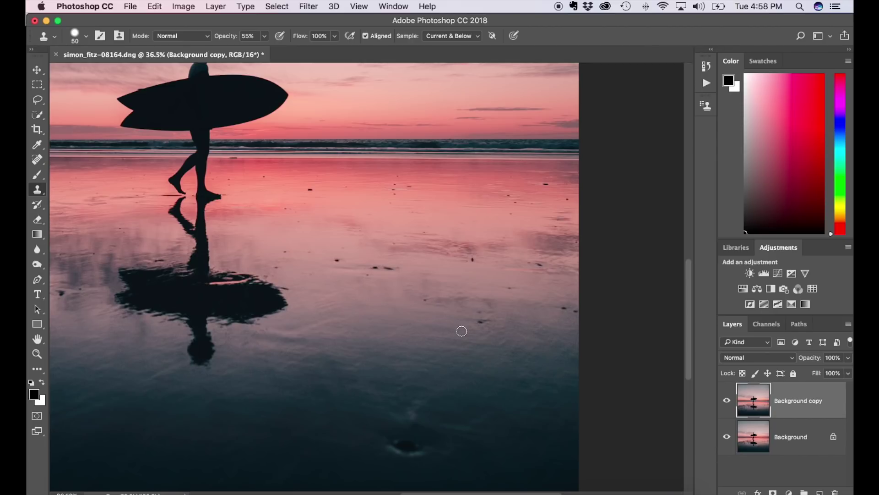
{"action": "key", "text": "bracketright"}
{"action": "key", "text": "bracketright"}
{"action": "key", "text": "bracketright"}
{"action": "left_click", "coordinate": [263, 36]}
{"action": "left_click_drag", "start_coordinate": [271, 49], "coordinate": [274, 50]}
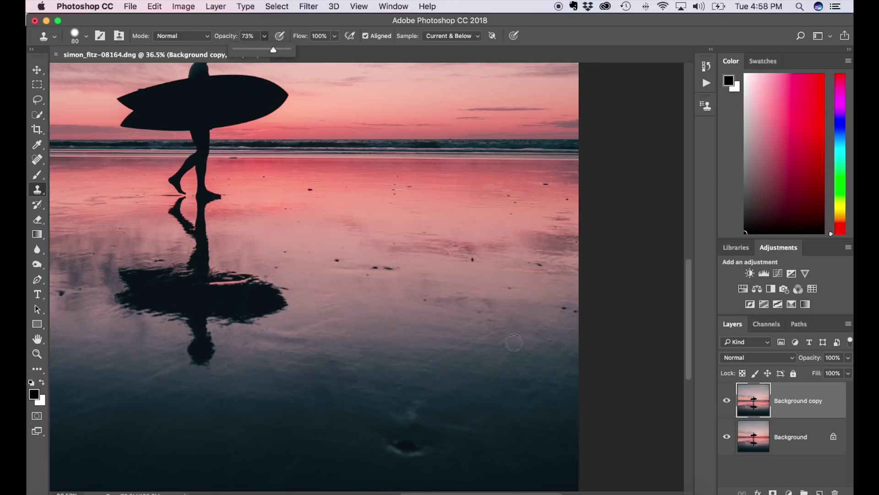
{"action": "left_click", "coordinate": [410, 270], "text": "alt"}
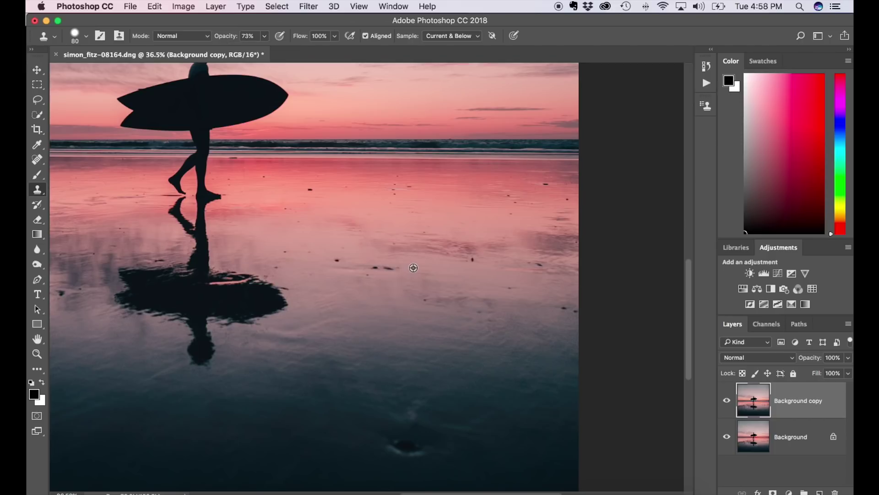
{"action": "left_click", "coordinate": [390, 268]}
- Paint out wet-sand specks with a 150 brush, then stamp three more at 84% opacity, size 80
{"action": "key", "text": "bracketright"}
{"action": "key", "text": "bracketright"}
{"action": "key", "text": "bracketright"}
{"action": "key", "text": "bracketright"}
{"action": "left_click_drag", "start_coordinate": [413, 188], "coordinate": [390, 188]}
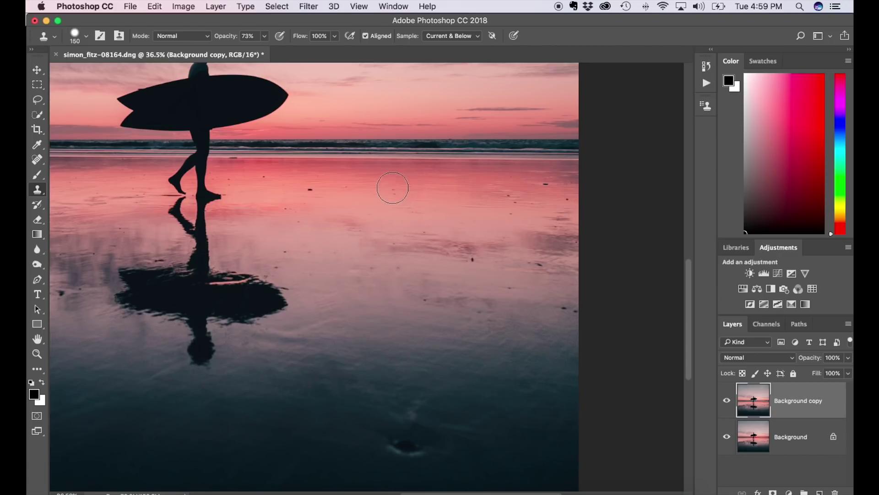
{"action": "left_click", "coordinate": [265, 37]}
{"action": "left_click", "coordinate": [271, 50]}
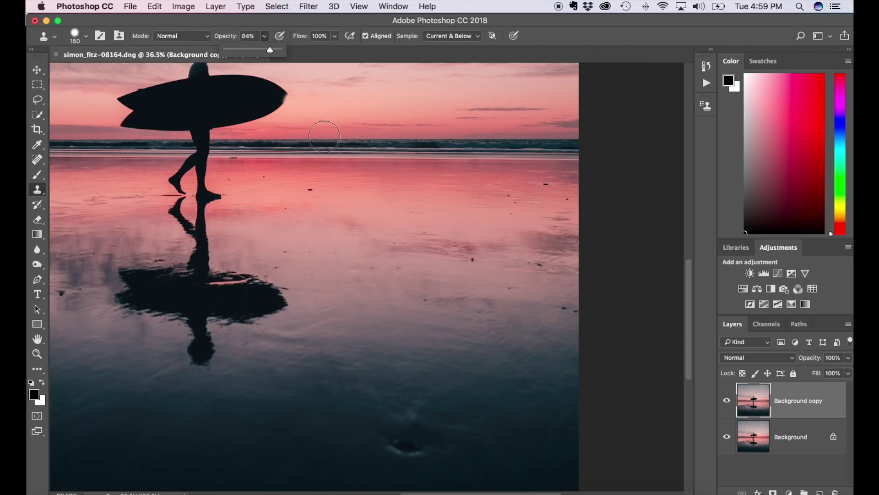
{"action": "key", "text": "bracketleft"}
{"action": "key", "text": "bracketleft"}
{"action": "key", "text": "bracketleft"}
{"action": "key", "text": "bracketleft"}
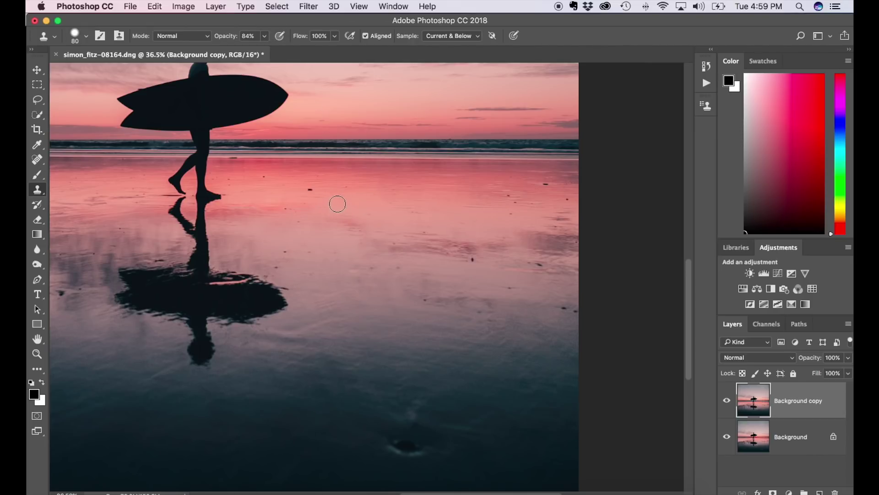
{"action": "left_click", "coordinate": [327, 191], "text": "alt"}
{"action": "left_click", "coordinate": [545, 184]}
{"action": "left_click", "coordinate": [510, 197]}
{"action": "left_click", "coordinate": [472, 260]}
- Clone away the bottom speck and streak at size 175, then a speck near the left edge
{"action": "key", "text": "bracketright"}
{"action": "key", "text": "bracketright"}
{"action": "key", "text": "bracketright"}
{"action": "key", "text": "bracketright"}
{"action": "key", "text": "bracketright"}
{"action": "left_click", "coordinate": [411, 445]}
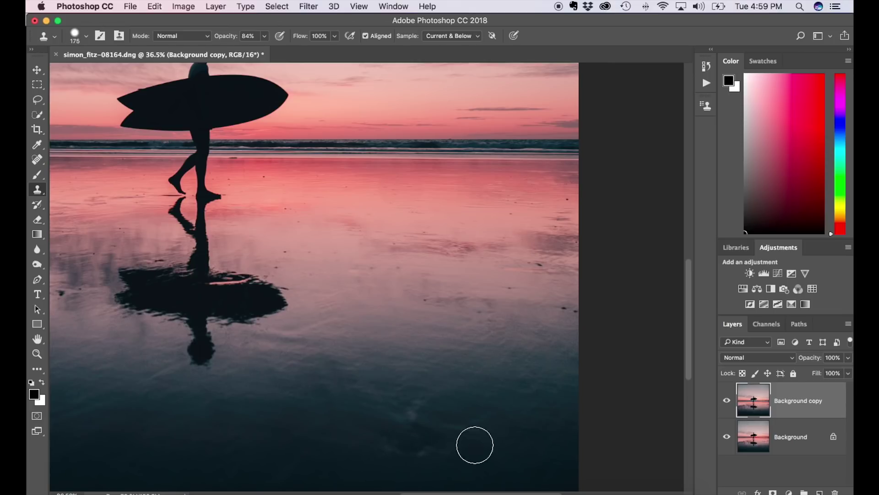
{"action": "key", "text": "bracketleft"}
{"action": "key", "text": "bracketleft"}
{"action": "key", "text": "bracketleft"}
{"action": "key", "text": "bracketleft"}
{"action": "key", "text": "bracketleft"}
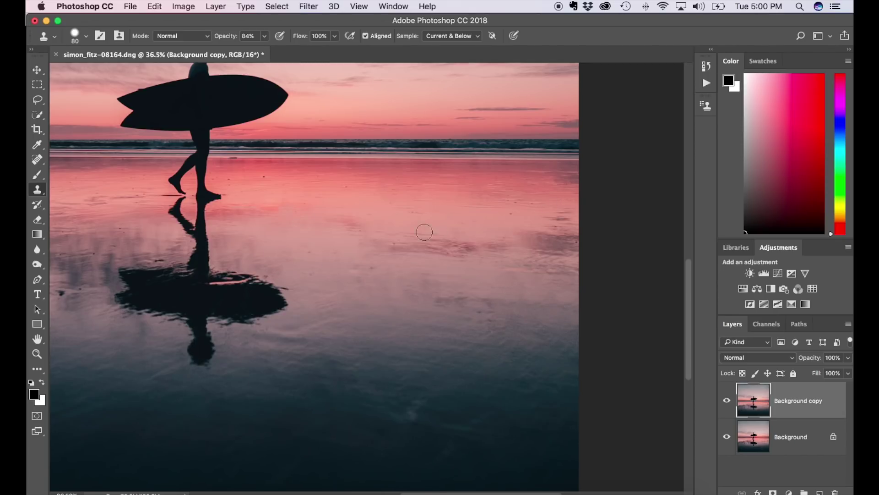
{"action": "left_click", "coordinate": [76, 303], "text": "alt"}
{"action": "left_click", "coordinate": [61, 291]}
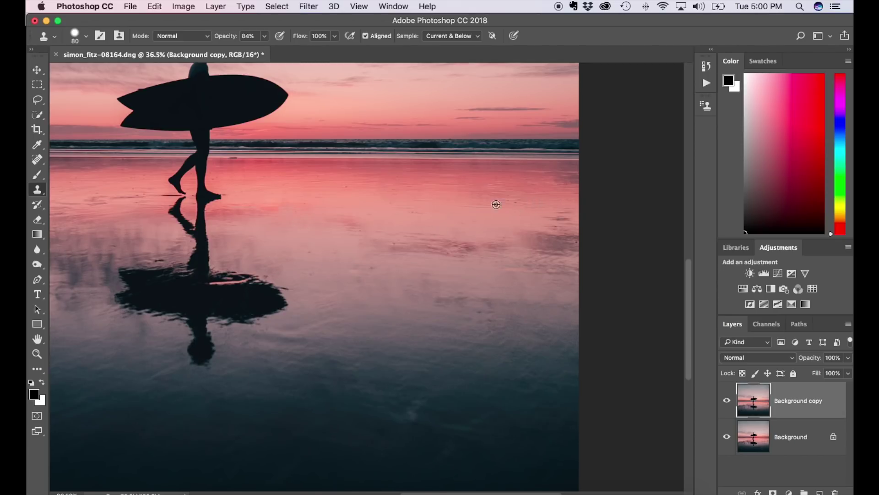
- Stamp the reflection area with a 150 brush at 62% opacity, undo it, and fit the image
{"action": "scroll", "coordinate": [465, 413], "scroll_direction": "left", "scroll_amount": 5}
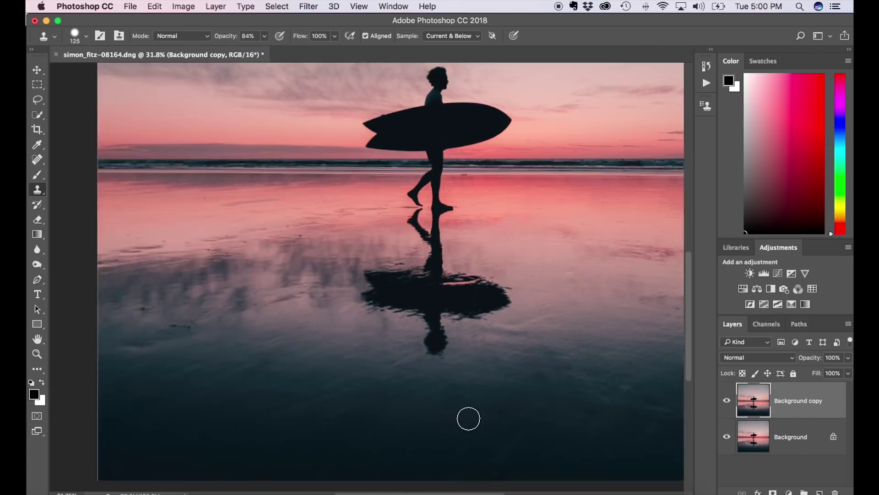
{"action": "scroll", "coordinate": [469, 418], "scroll_direction": "up", "scroll_amount": 2}
{"action": "key", "text": "bracketright"}
{"action": "key", "text": "bracketright"}
{"action": "key", "text": "bracketright"}
{"action": "key", "text": "bracketright"}
{"action": "key", "text": "6"}
{"action": "key", "text": "2"}
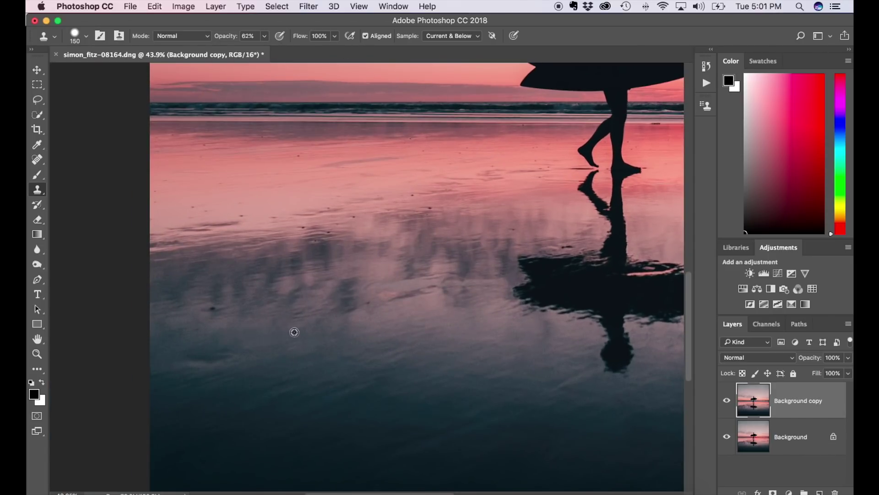
{"action": "left_click", "coordinate": [294, 330], "text": "alt"}
{"action": "left_click", "coordinate": [380, 258]}
{"action": "key", "text": "super+z"}
{"action": "key", "text": "bracketleft"}
{"action": "key", "text": "bracketleft"}
{"action": "key", "text": "bracketleft"}
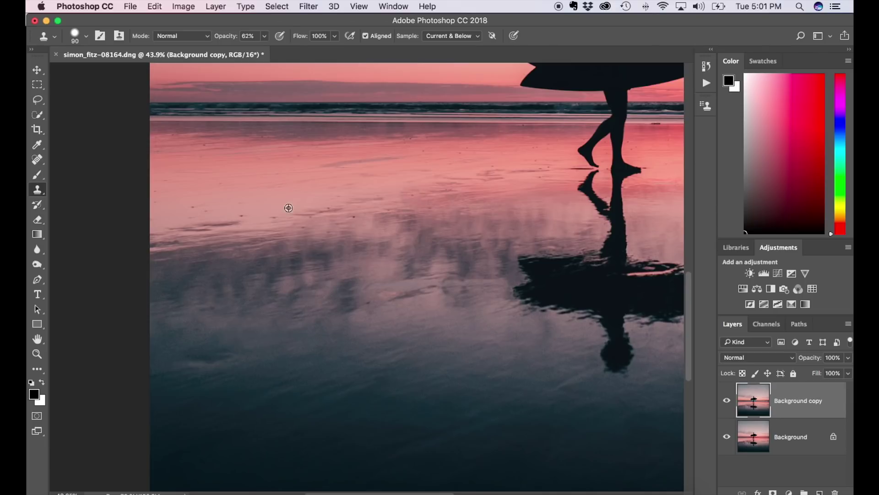
{"action": "key", "text": "super+0"}
{"action": "scroll", "coordinate": [511, 281], "scroll_direction": "down", "scroll_amount": 2}
{"action": "key", "text": "y"}
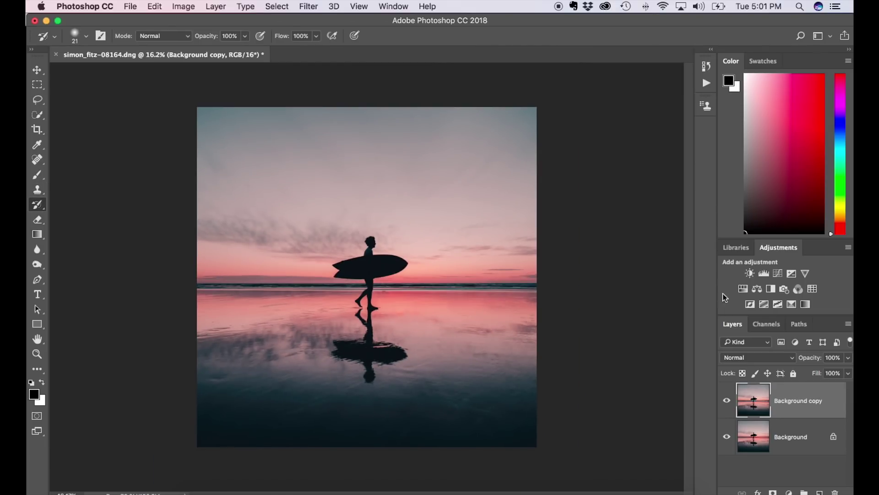